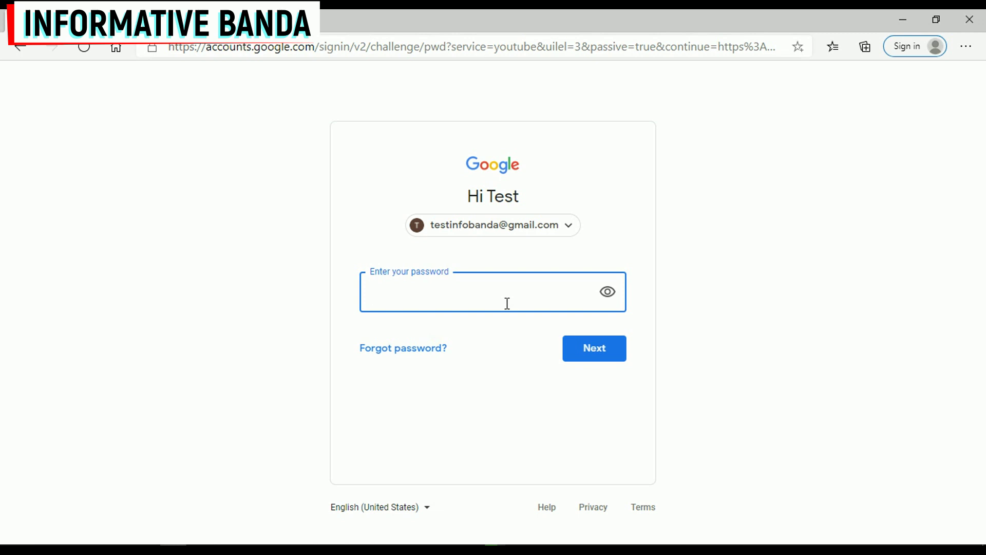
# - Sign in to YouTube with the account password and open the account's own channel page
pyautogui.write('•')
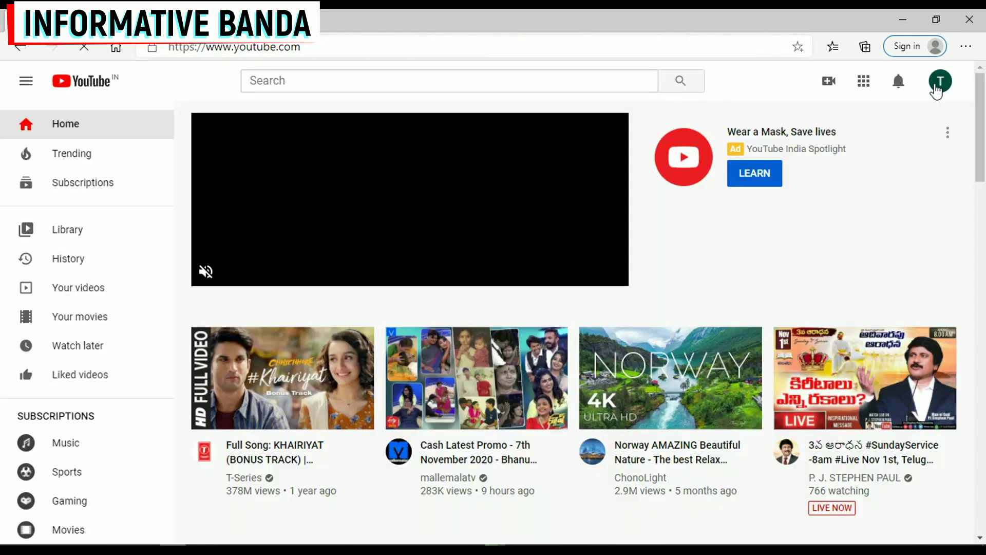
pyautogui.click(938, 86)
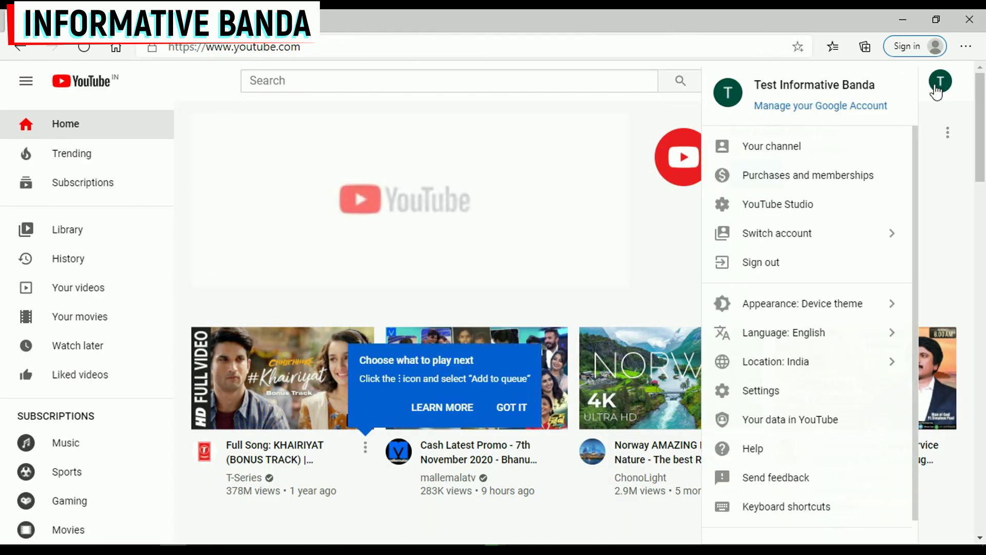
pyautogui.click(772, 142)
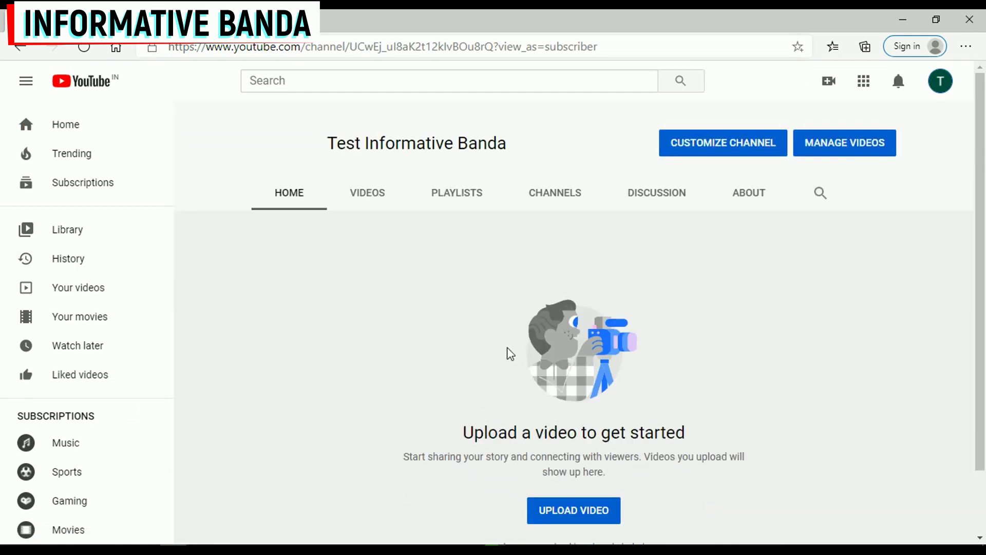
# - Look through the channel's About, Discussion, Channels, Playlists, Videos and Home sections
pyautogui.click(743, 194)
pyautogui.click(639, 201)
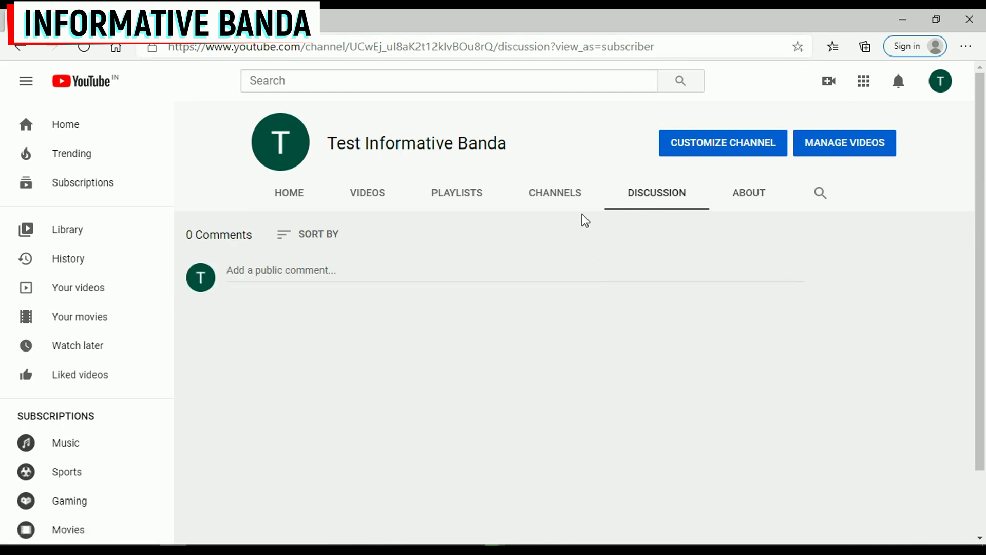
pyautogui.click(300, 275)
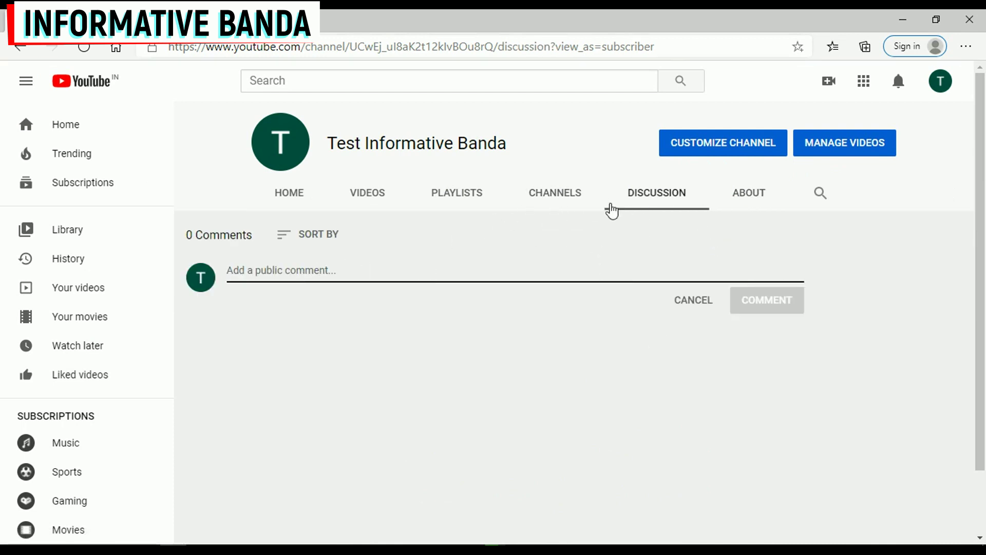
pyautogui.click(562, 205)
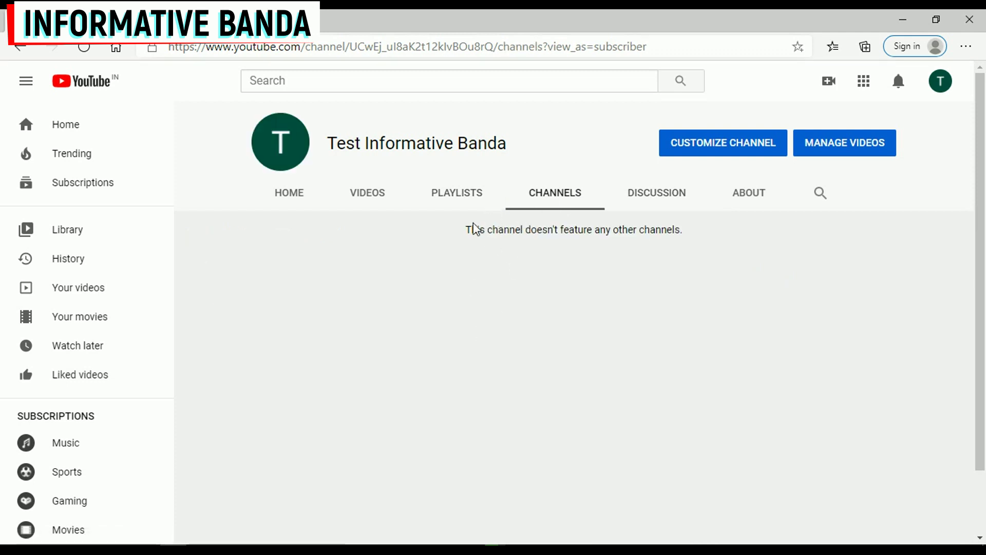
pyautogui.click(454, 200)
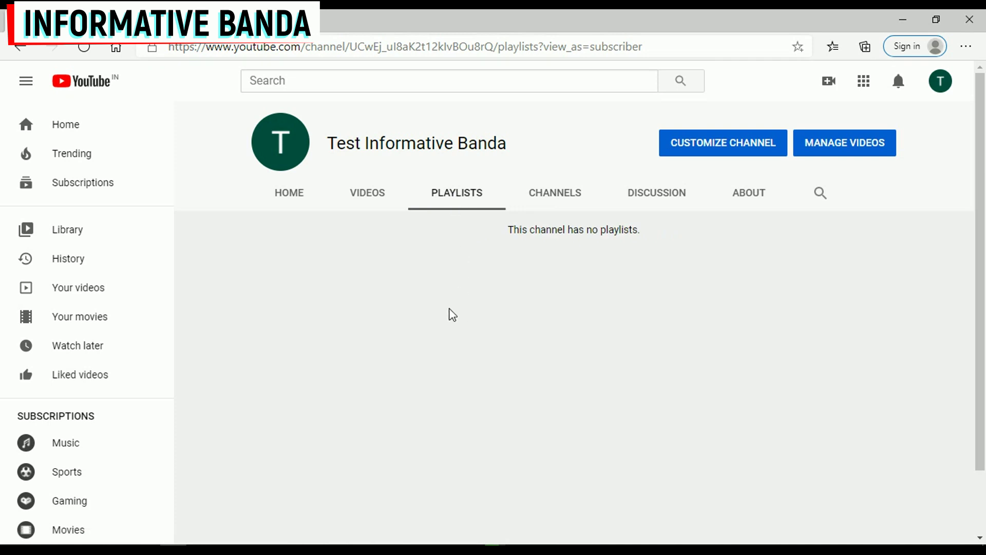
pyautogui.click(345, 201)
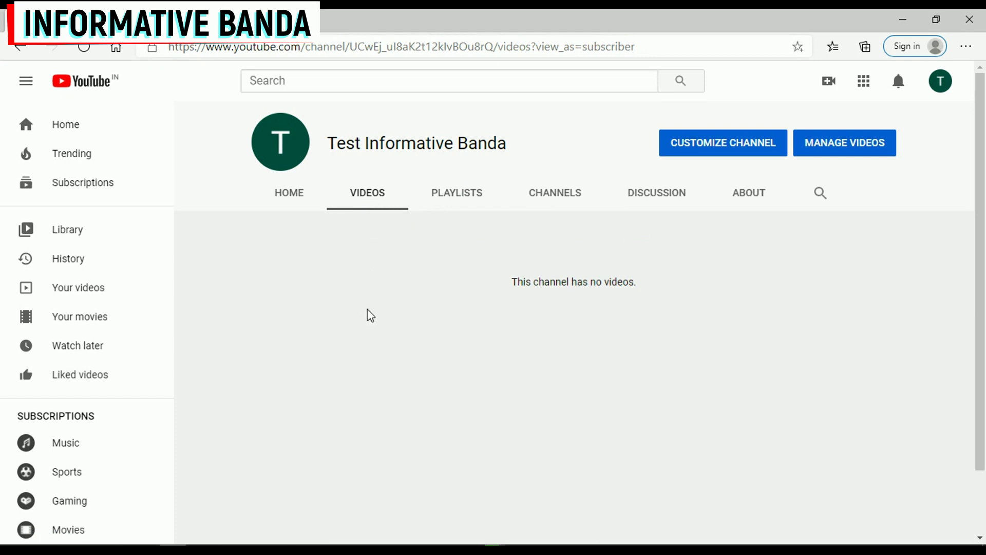
pyautogui.click(287, 198)
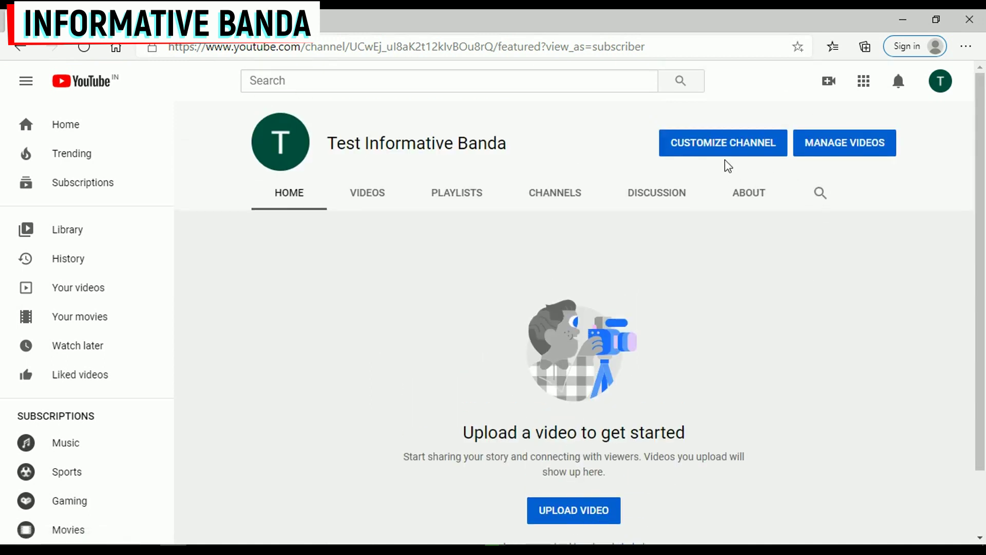
# - Open channel customization and examine the Layout options for the video spotlight and featured sections
pyautogui.click(744, 157)
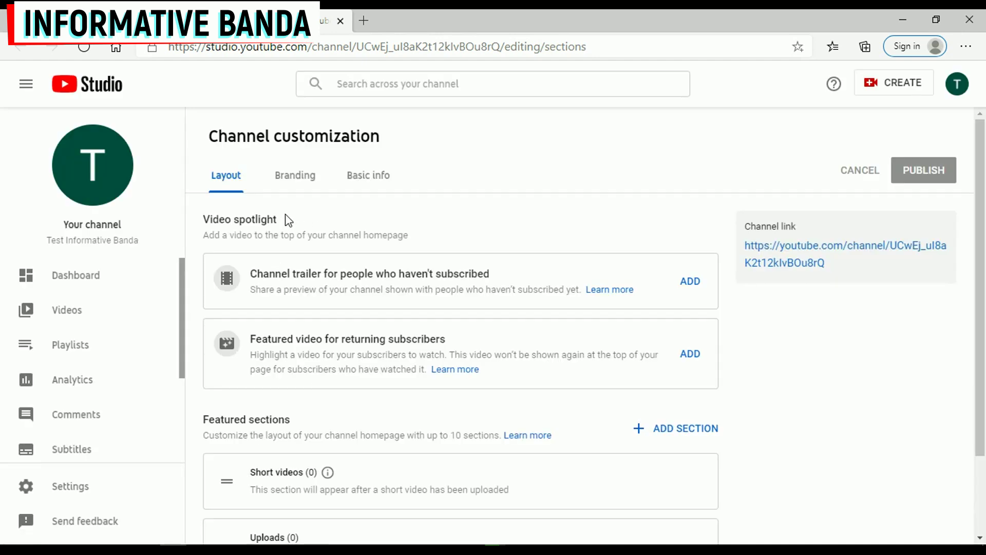
pyautogui.scroll(-2, 288, 230)
pyautogui.scroll(2, 288, 230)
pyautogui.tripleClick(369, 341)
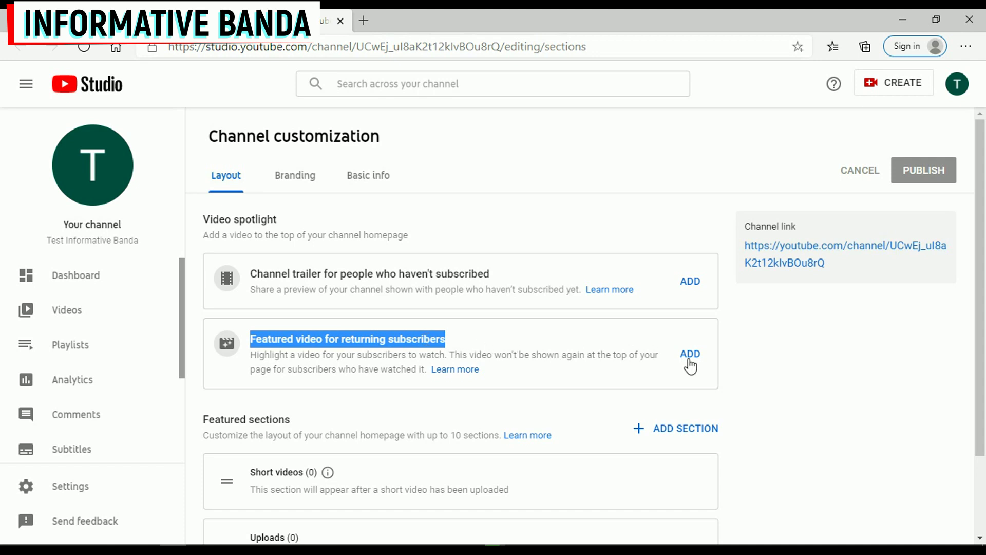
pyautogui.scroll(-2, 663, 368)
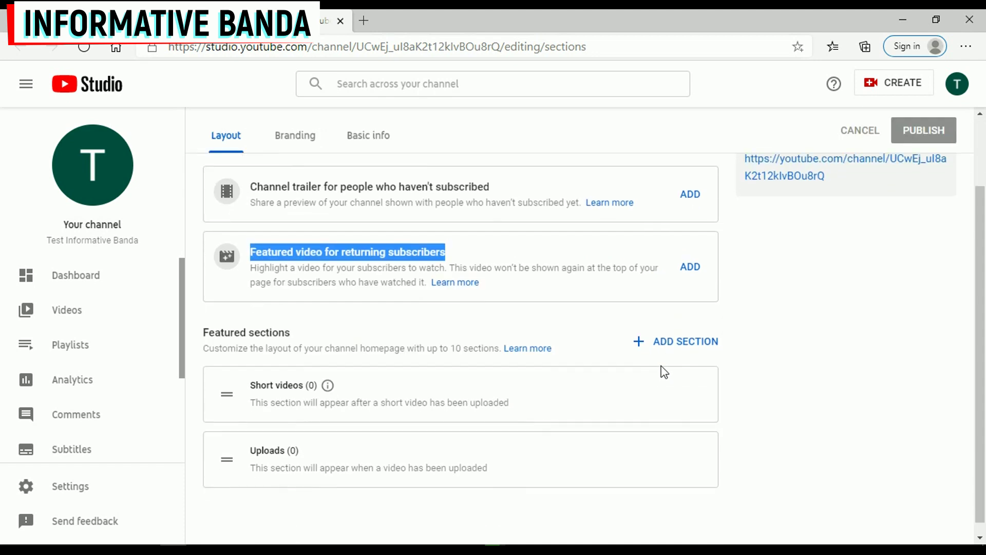
pyautogui.click(225, 338)
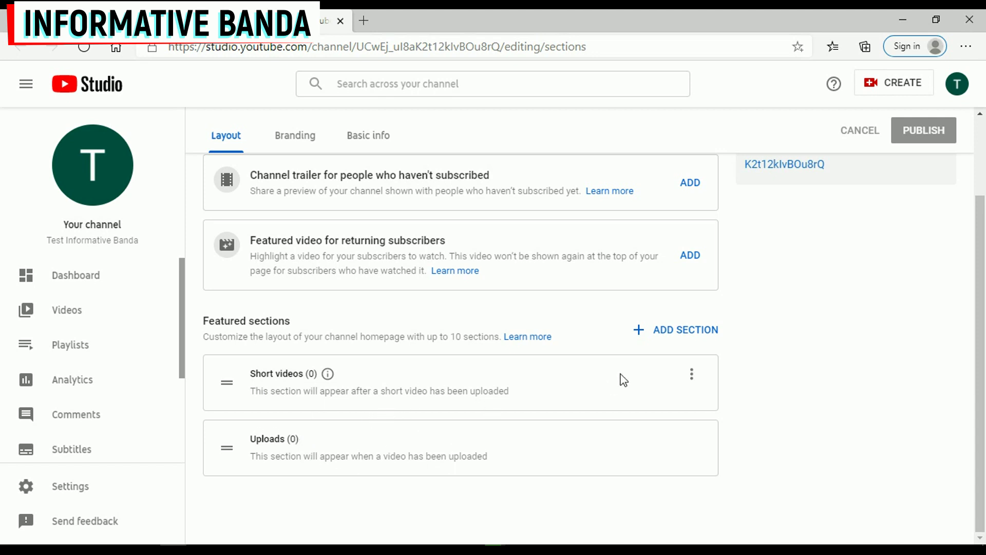
pyautogui.scroll(1, 659, 369)
pyautogui.scroll(1, 659, 369)
# - Examine the profile picture and banner image upload options in the channel's Branding settings
pyautogui.click(290, 180)
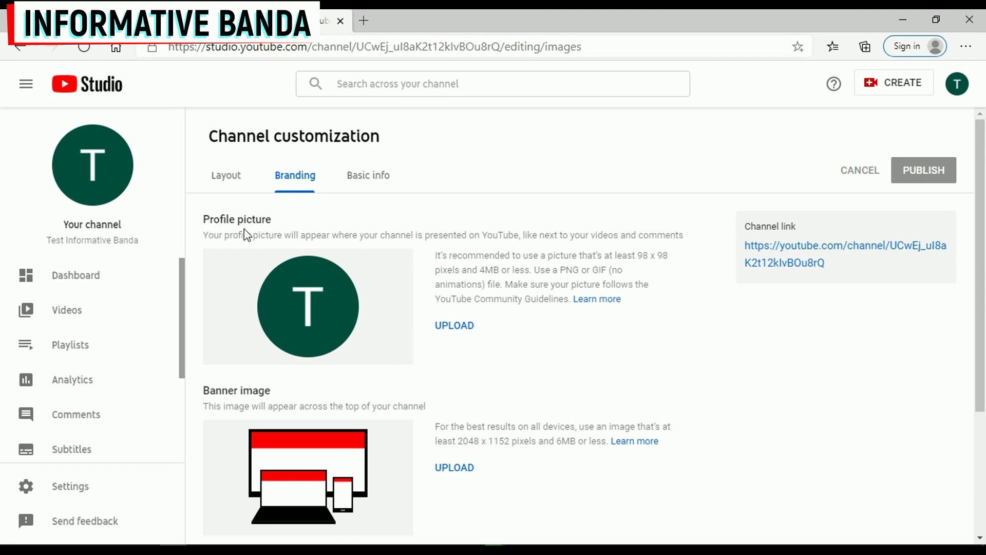
pyautogui.scroll(-1, 329, 309)
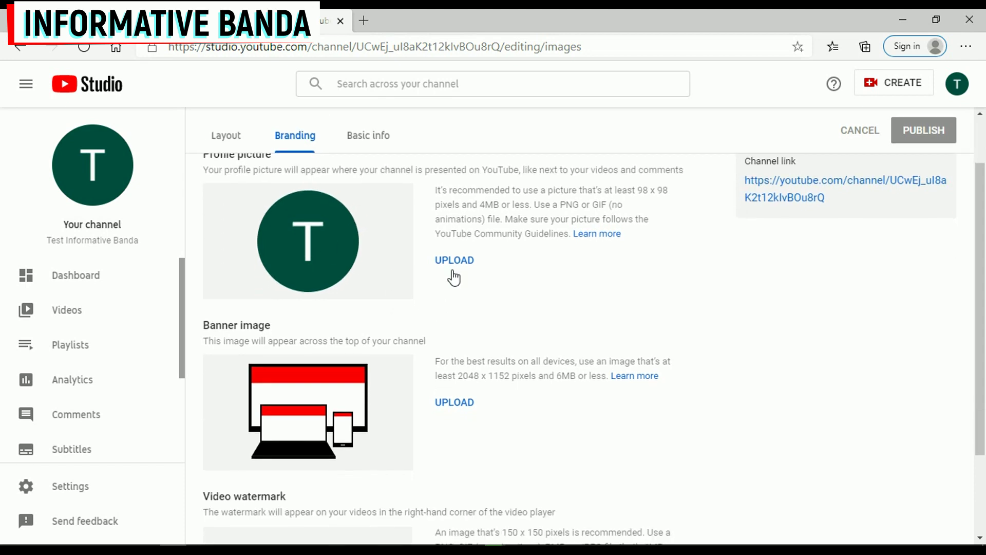
pyautogui.scroll(-1, 458, 262)
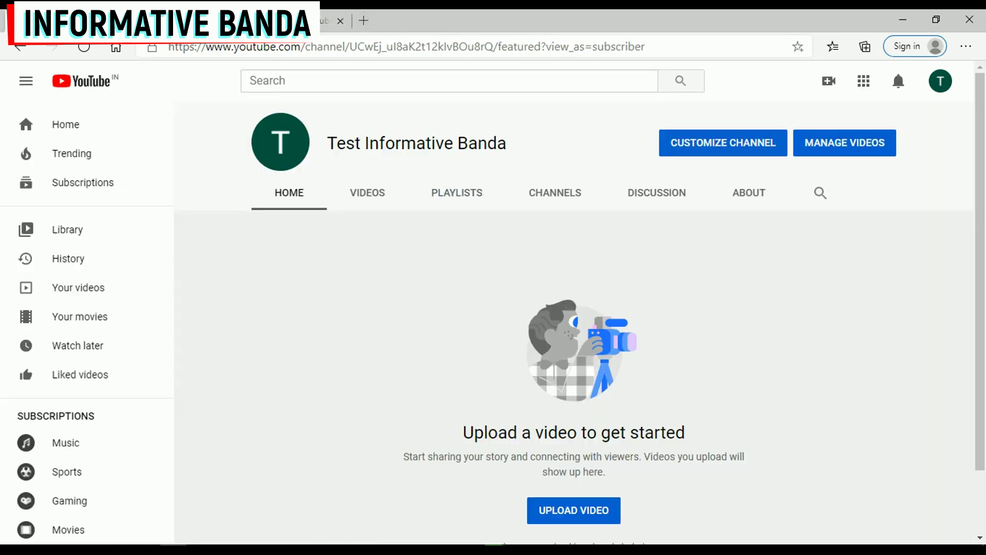
# - Look up "informative banda" on YouTube, open that channel, and pause its trailer to examine the channel page's branding
pyautogui.click(452, 46)
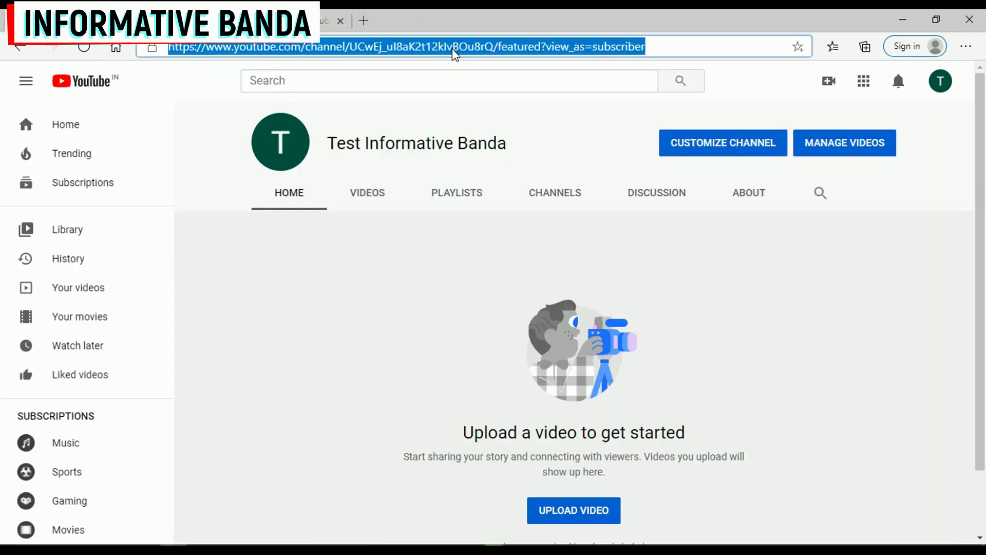
pyautogui.write('you')
pyautogui.press('Return')
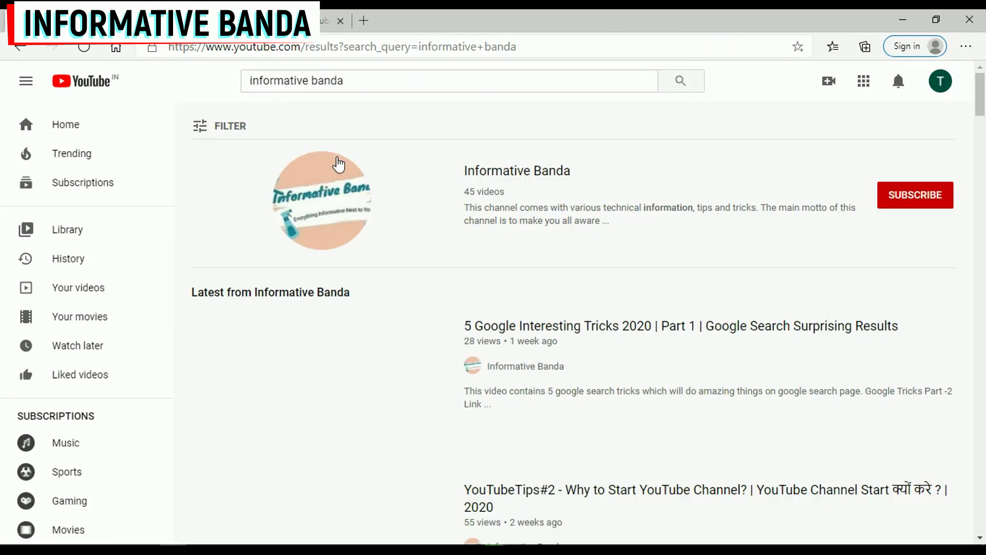
pyautogui.click(316, 203)
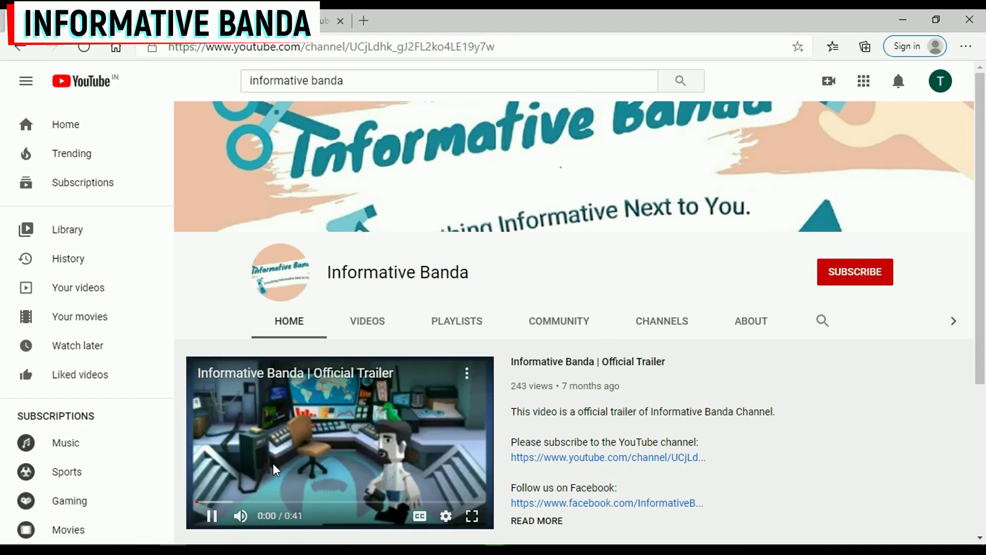
pyautogui.click(212, 516)
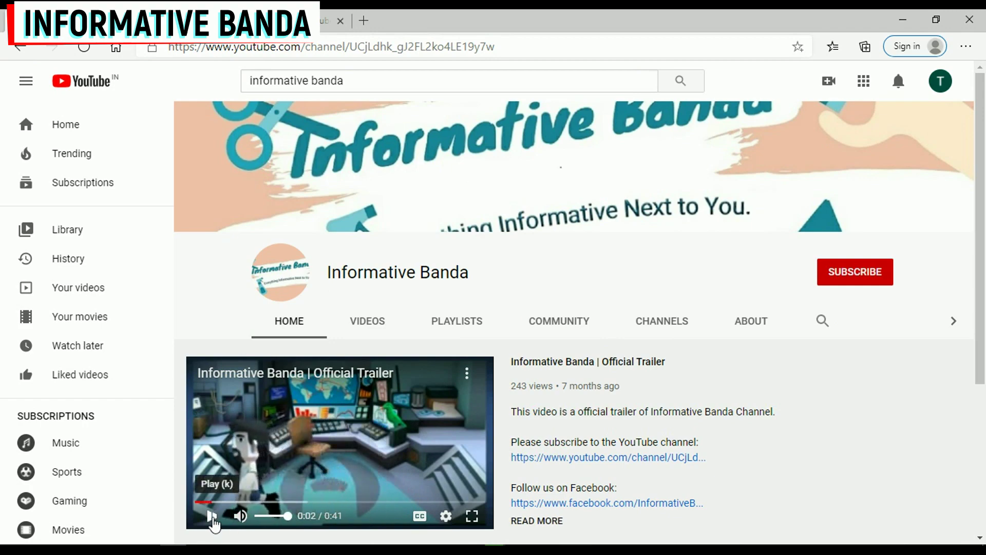
pyautogui.scroll(-1, 343, 455)
pyautogui.scroll(-3, 409, 433)
pyautogui.scroll(3, 411, 412)
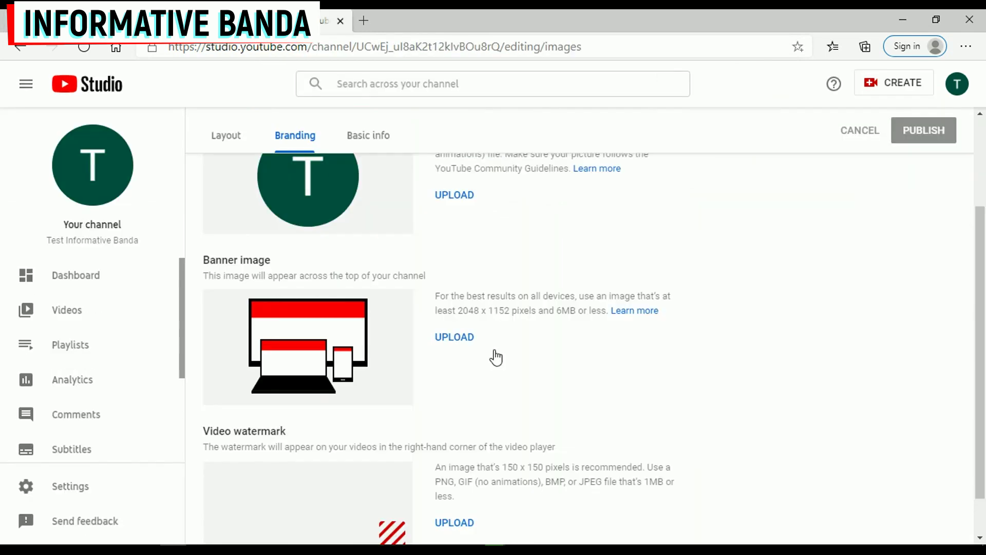
# - Examine the banner image and video watermark options in Branding, and open the channel's Basic info settings
pyautogui.scroll(-1, 635, 398)
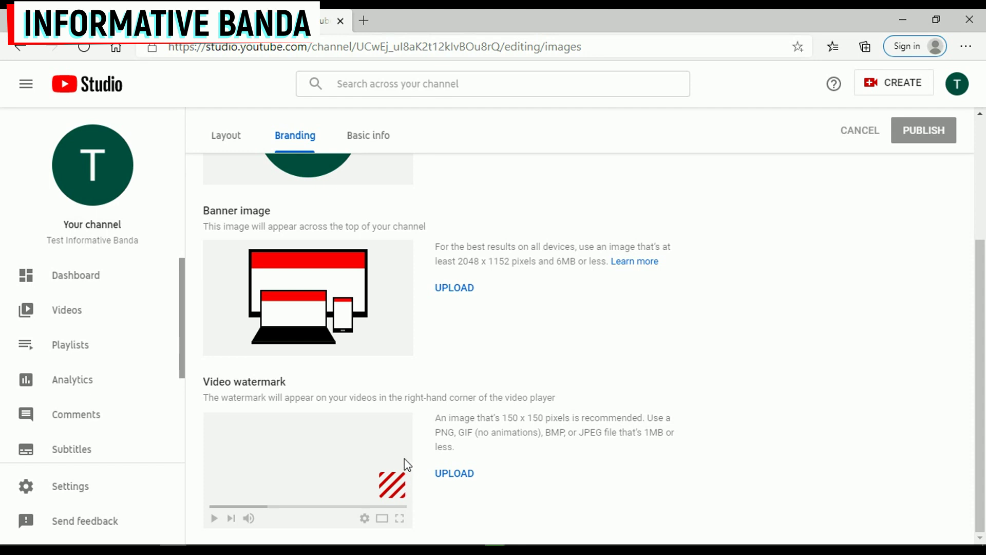
pyautogui.scroll(4, 408, 475)
pyautogui.click(362, 182)
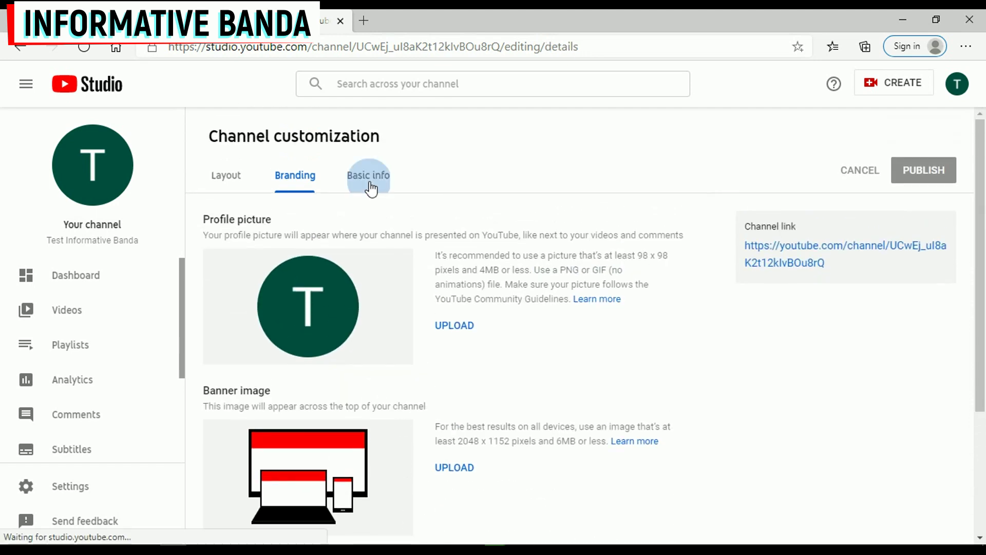
# - Examine the channel name, description, language, links and contact options in the Basic info settings
pyautogui.scroll(-1, 399, 376)
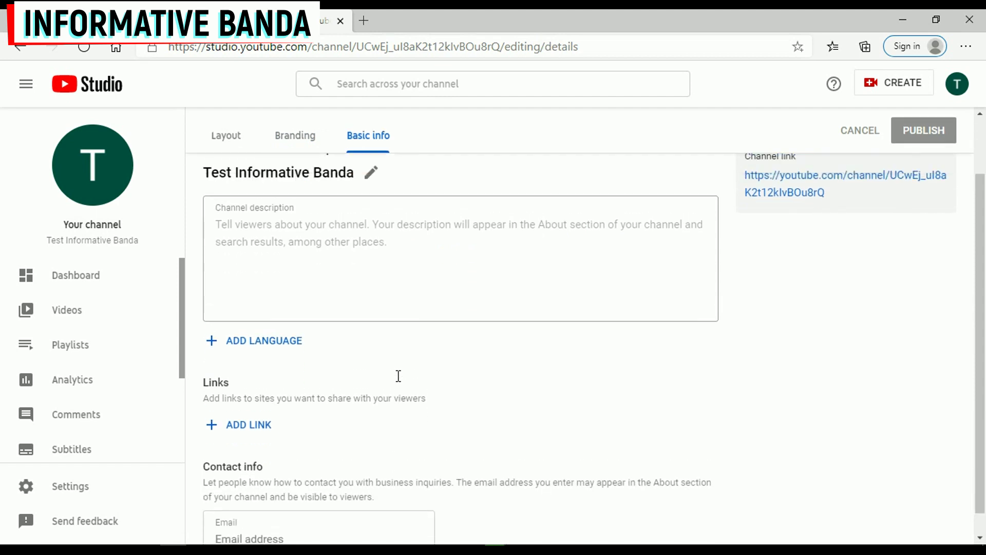
pyautogui.scroll(2, 399, 376)
pyautogui.click(378, 336)
pyautogui.scroll(-2, 378, 337)
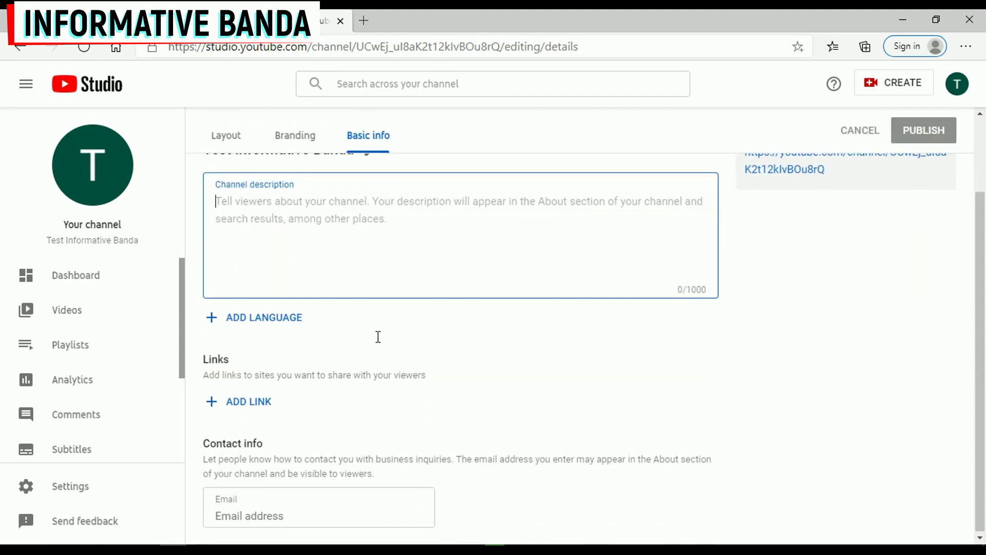
pyautogui.scroll(2, 378, 329)
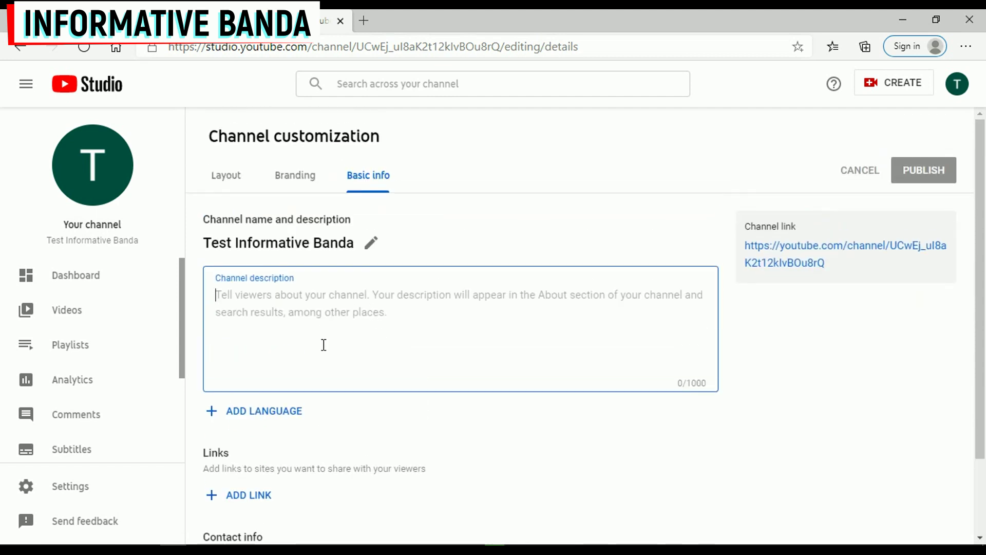
pyautogui.scroll(-1, 323, 345)
pyautogui.scroll(-1, 340, 262)
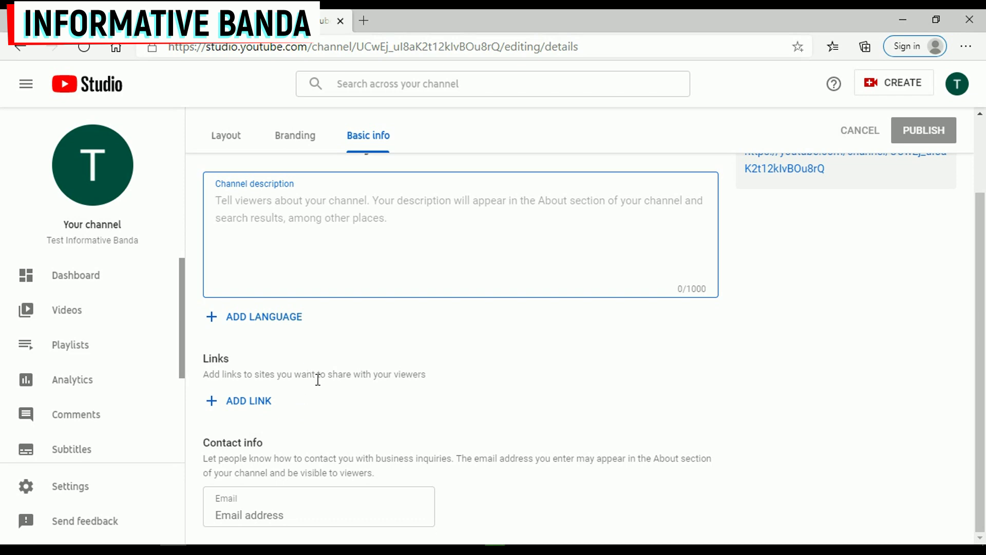
pyautogui.scroll(1, 318, 380)
pyautogui.scroll(-1, 318, 379)
pyautogui.scroll(2, 298, 389)
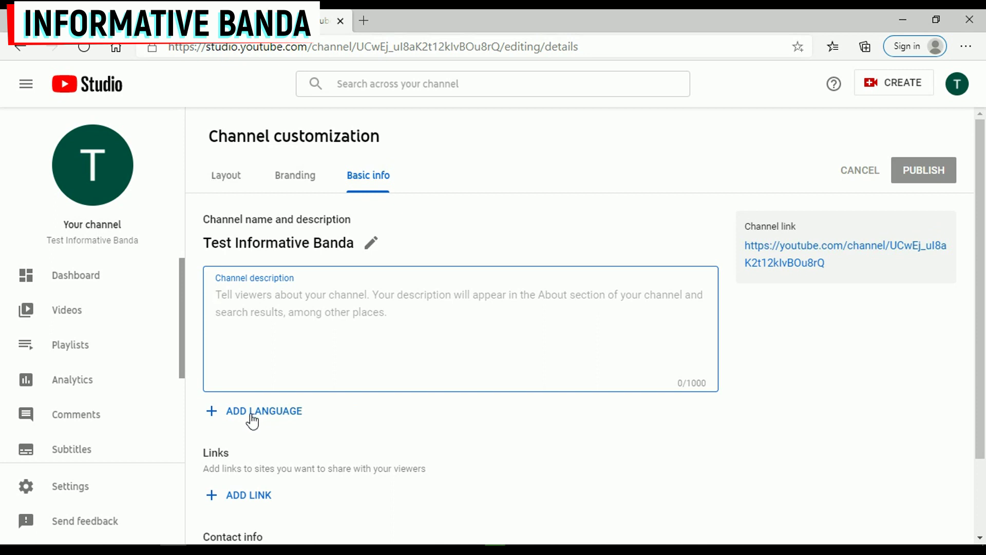
pyautogui.scroll(-2, 252, 419)
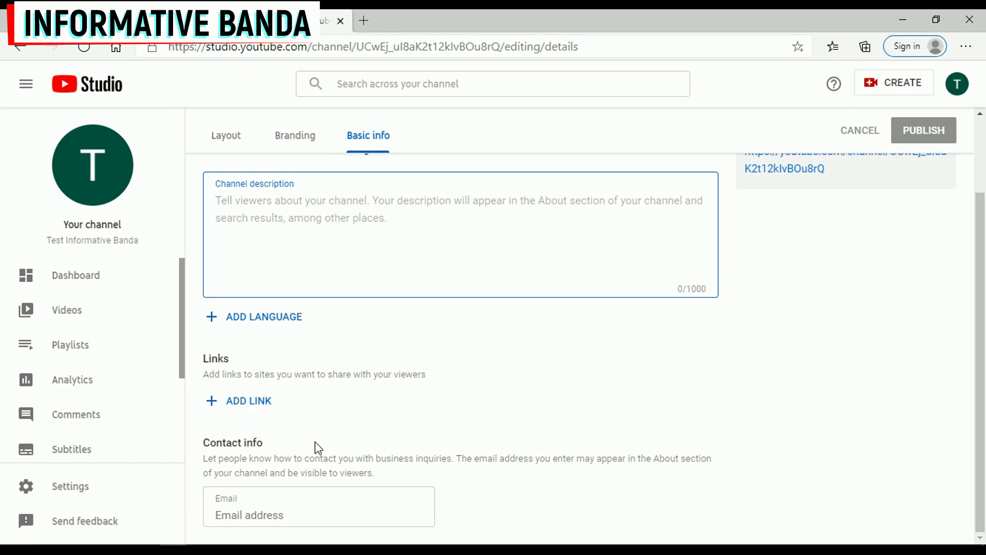
# - Open the email address field under Contact info and dismiss its suggestions
pyautogui.click(281, 516)
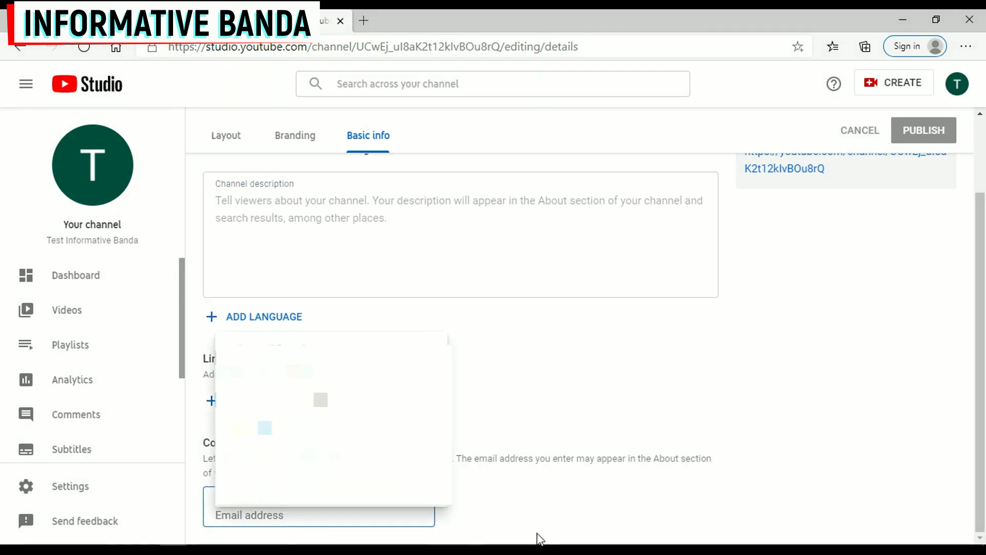
pyautogui.click(569, 507)
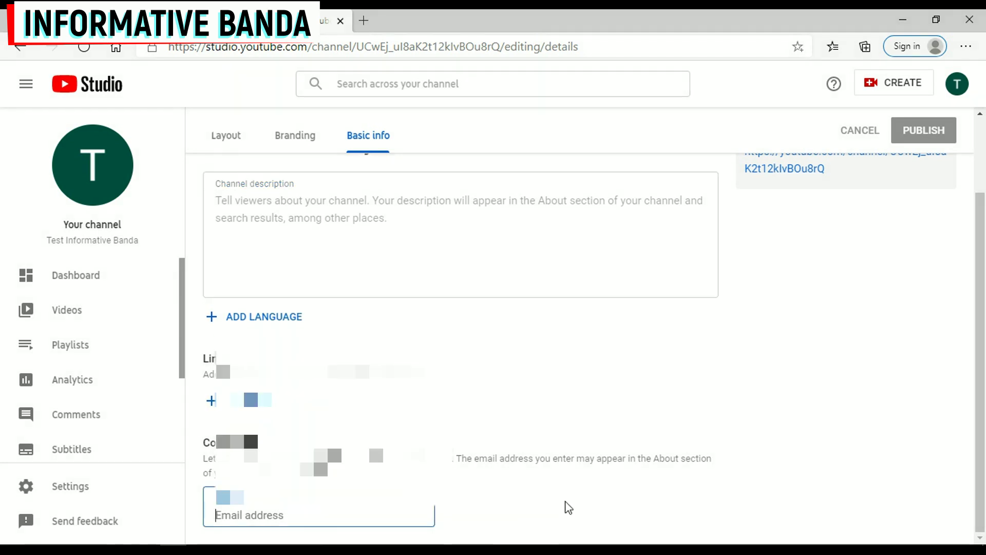
pyautogui.click(249, 515)
pyautogui.click(709, 498)
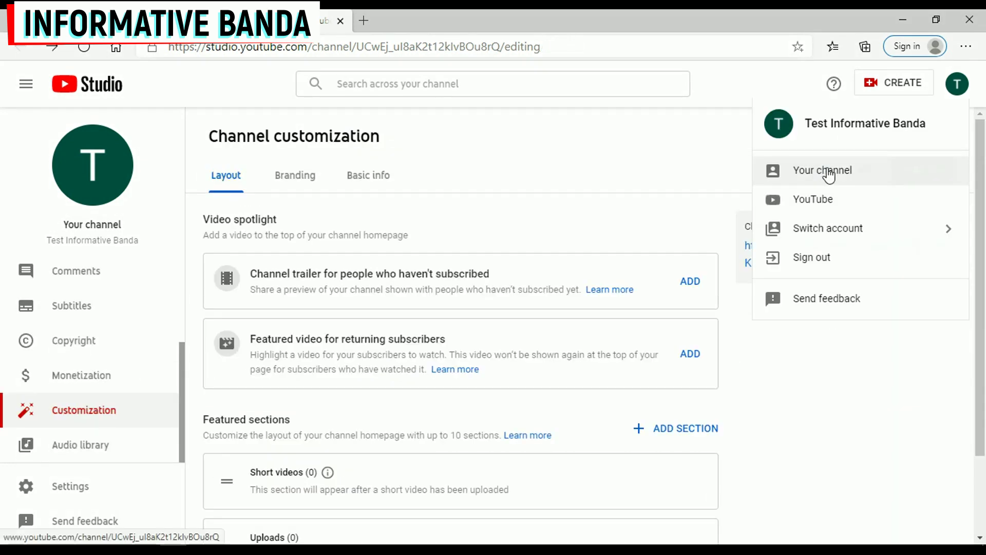
# - Examine the channel's video management page from the channel page, and return to the channel page
pyautogui.click(828, 175)
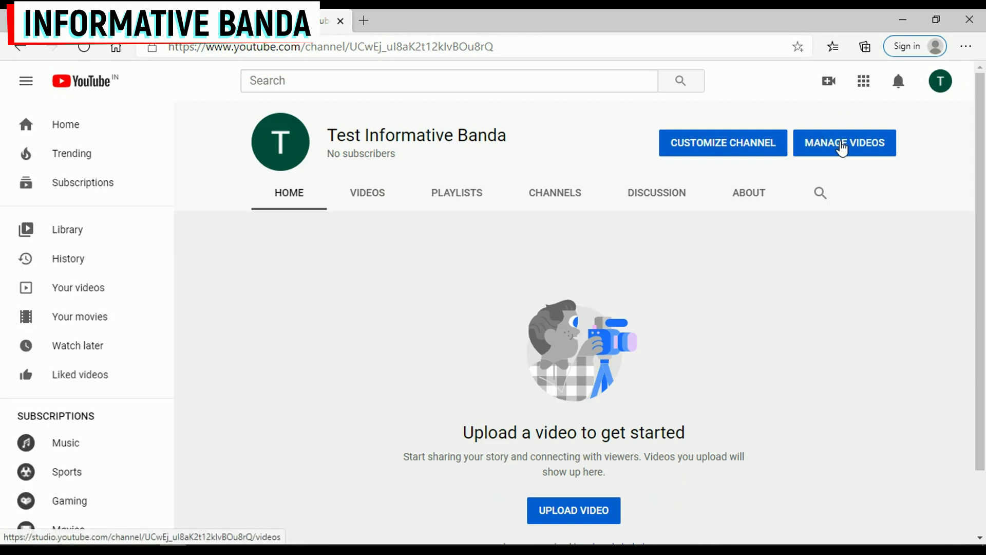
pyautogui.click(843, 149)
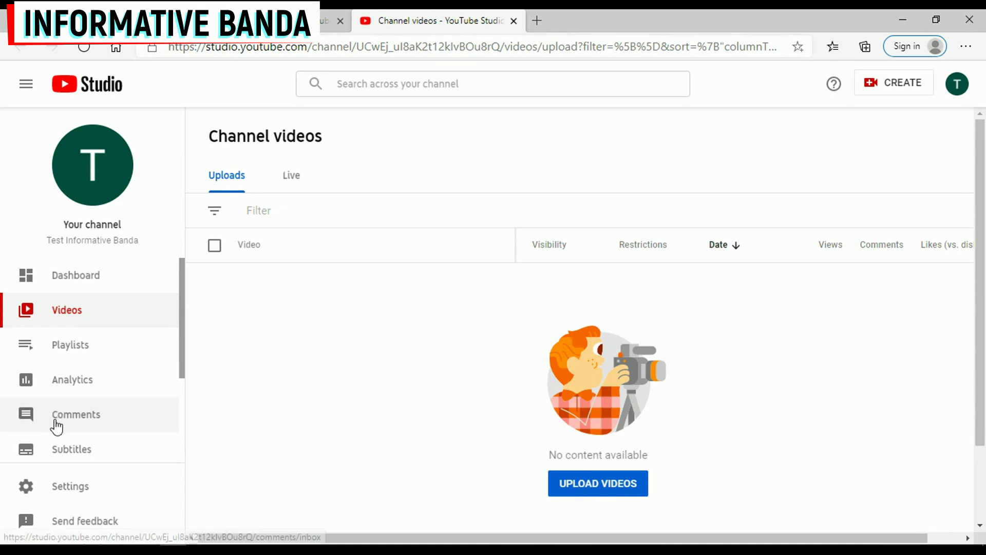
pyautogui.click(959, 84)
pyautogui.click(835, 174)
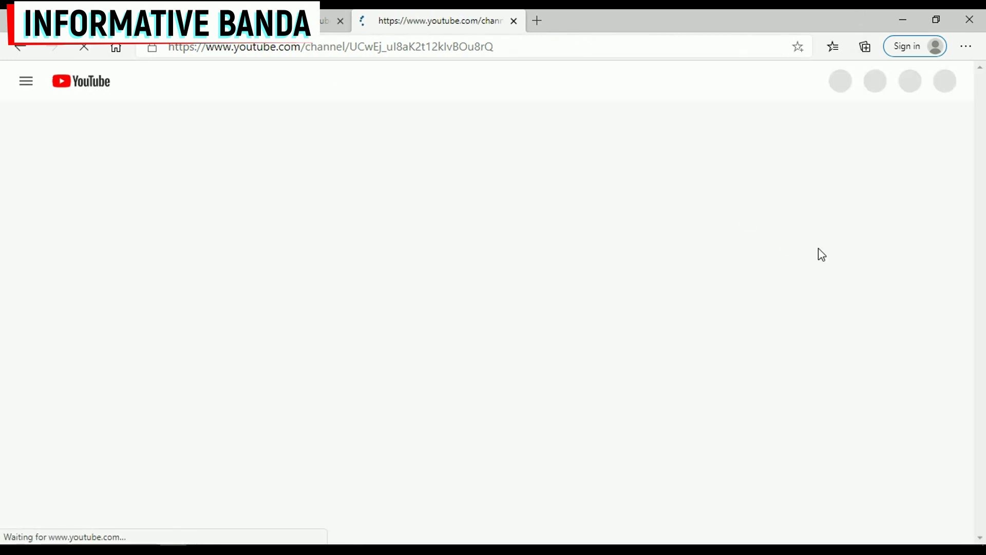
# - Open YouTube Studio for the channel and look over the channel dashboard
pyautogui.click(939, 92)
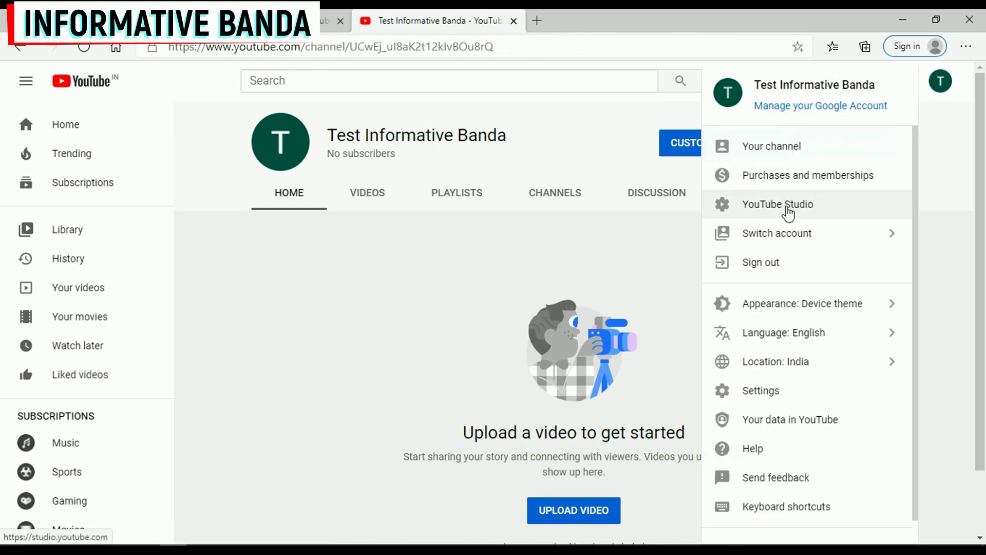
pyautogui.click(787, 205)
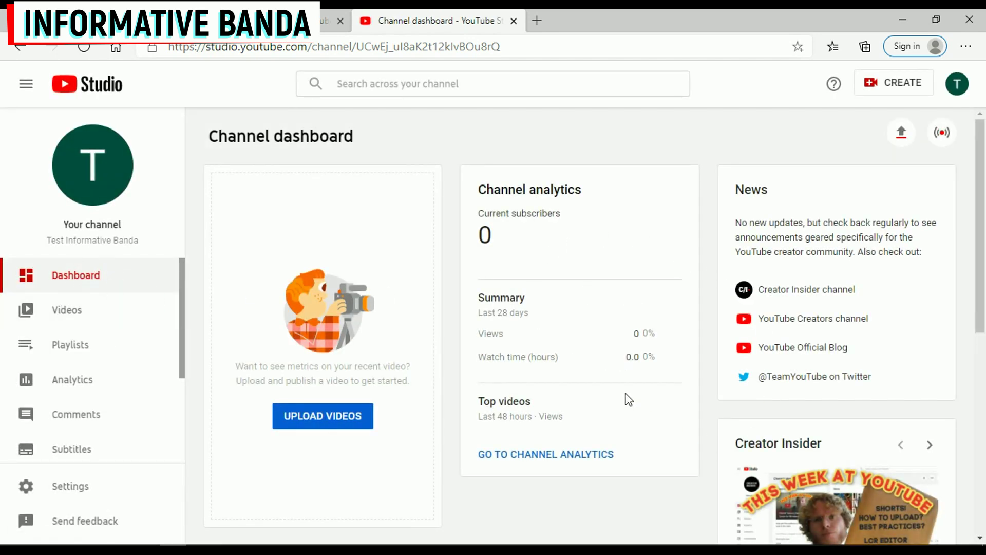
pyautogui.scroll(-2, 95, 337)
pyautogui.scroll(2, 94, 401)
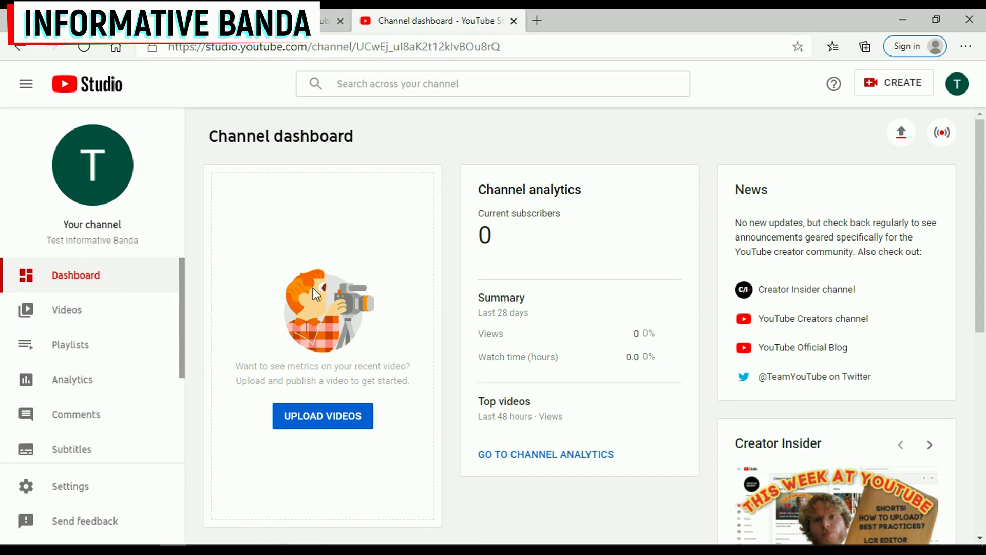
# - View the channel's Videos and Playlists pages, and return to YouTube Studio
pyautogui.click(31, 314)
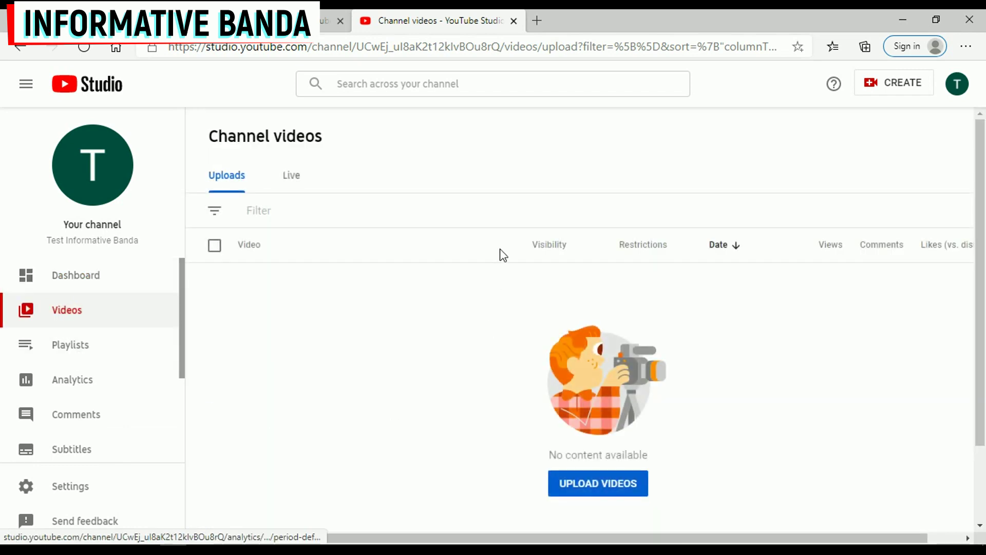
pyautogui.click(68, 345)
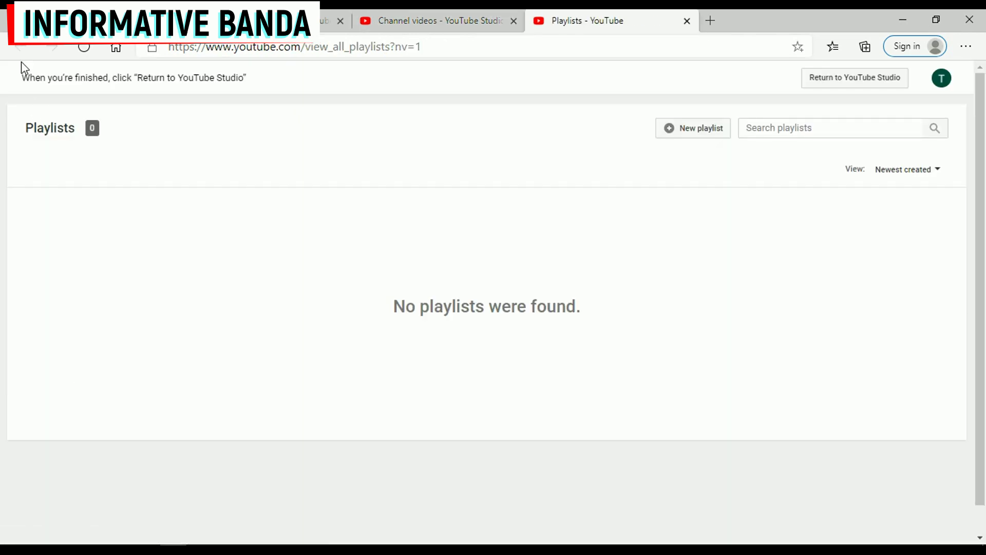
pyautogui.hotkey('ctrl', 'w')
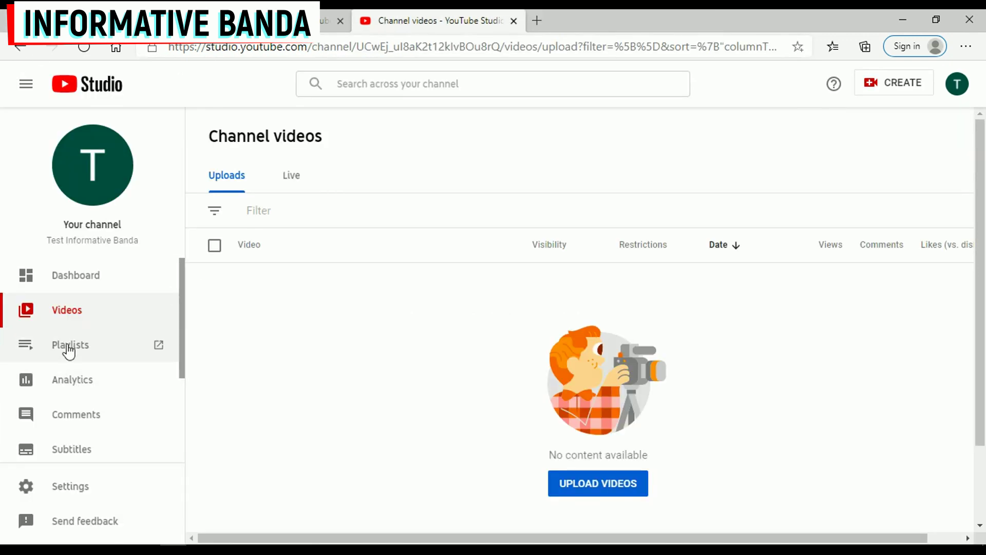
# - Open the channel's Monetization page and examine its eligibility notice
pyautogui.scroll(-3, 82, 395)
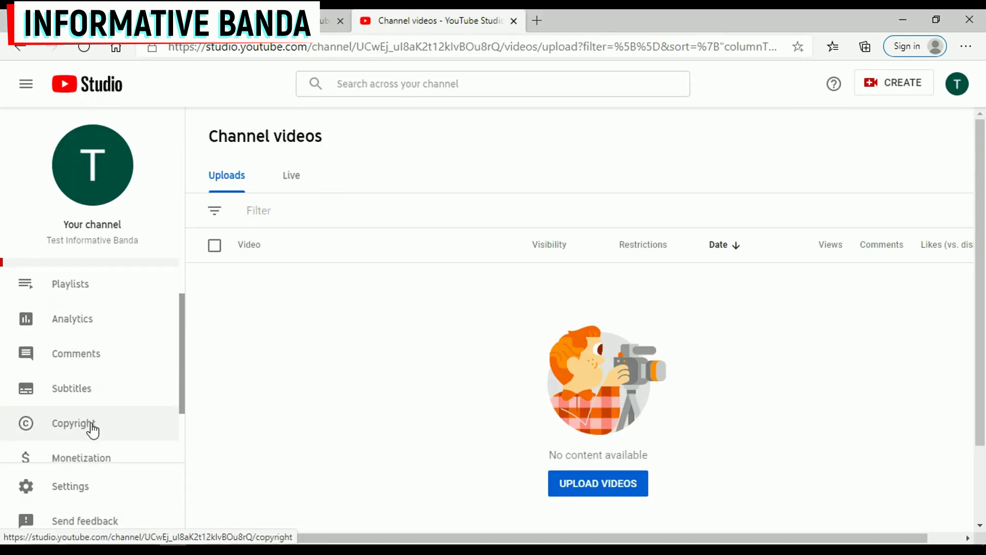
pyautogui.scroll(-2, 95, 411)
pyautogui.click(81, 373)
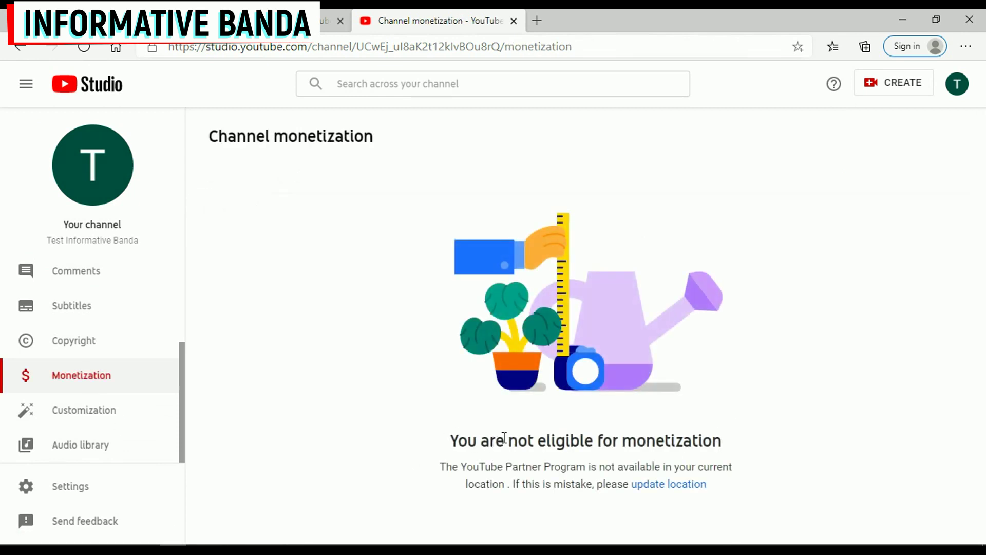
pyautogui.tripleClick(552, 441)
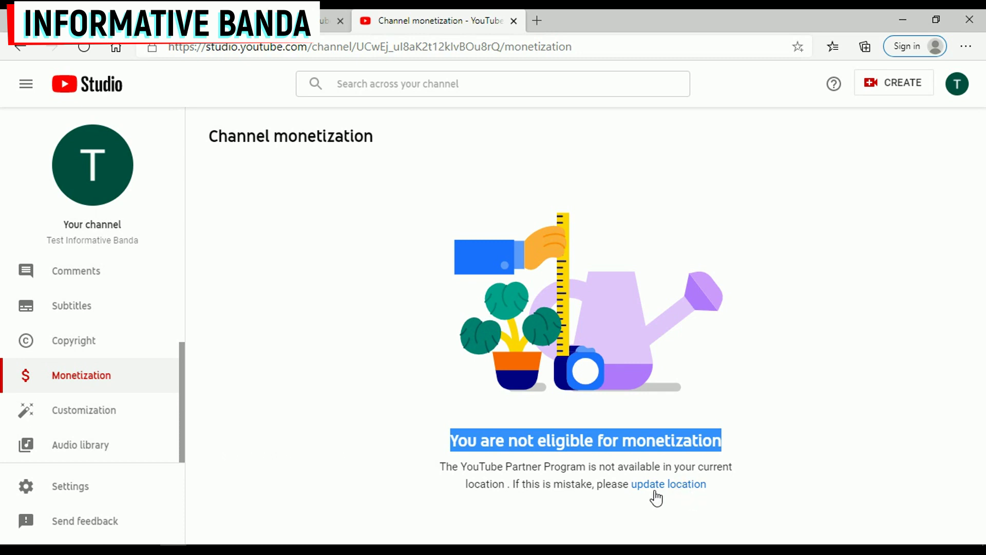
pyautogui.click(753, 457)
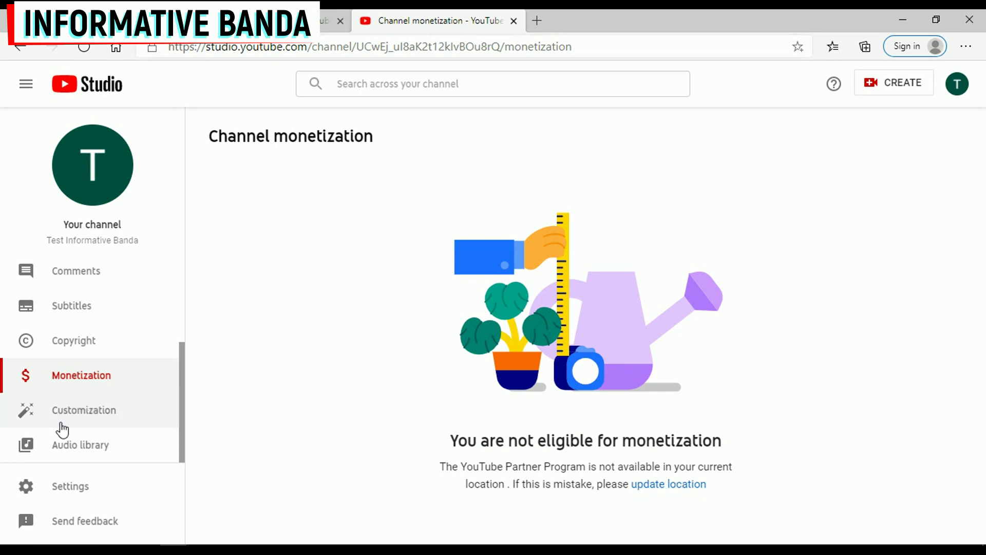
# - Open the Audio library and examine its free music tracks
pyautogui.click(86, 445)
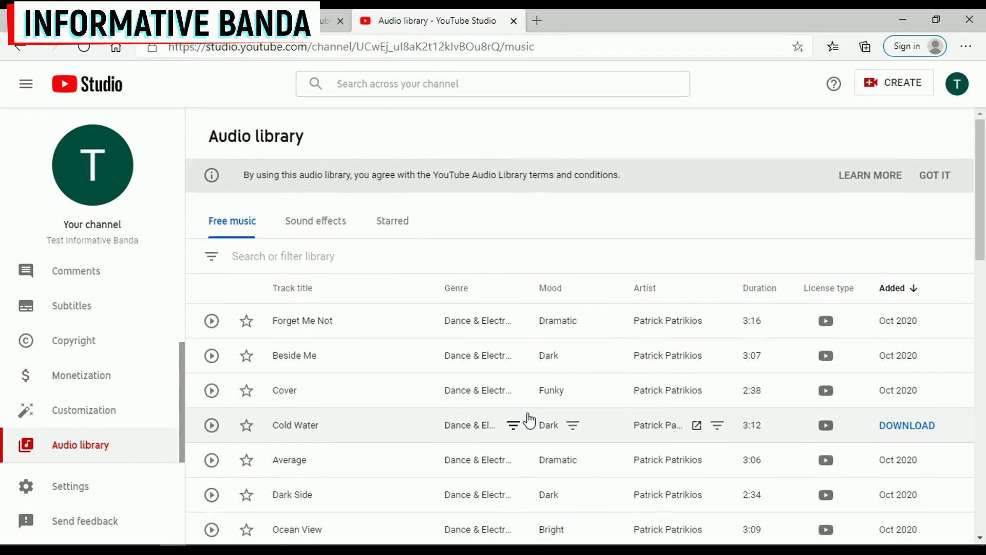
pyautogui.scroll(-1, 480, 386)
pyautogui.scroll(1, 478, 381)
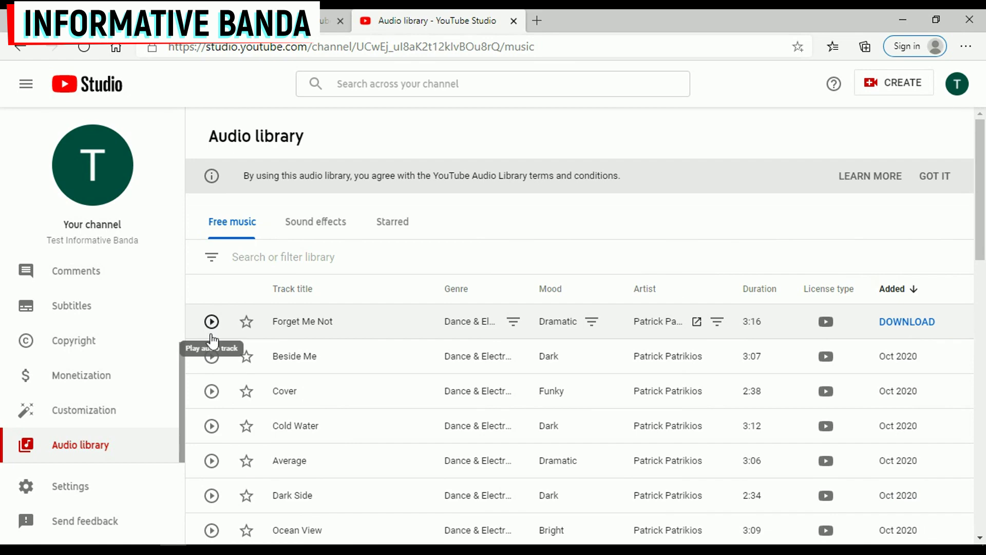
pyautogui.scroll(-4, 419, 355)
pyautogui.scroll(4, 436, 360)
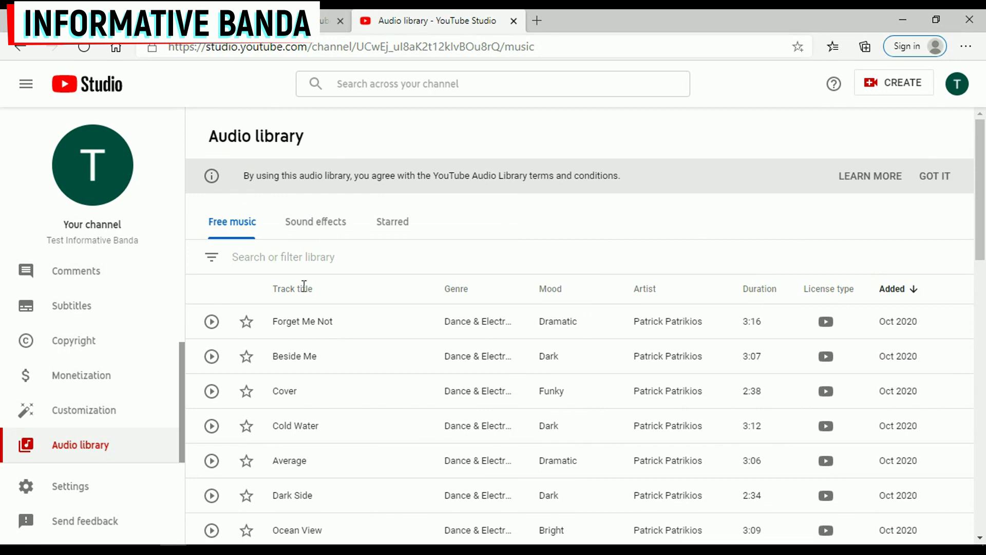
# - Open the Studio settings and examine the Channel basic info, including country of residence and keywords
pyautogui.click(72, 487)
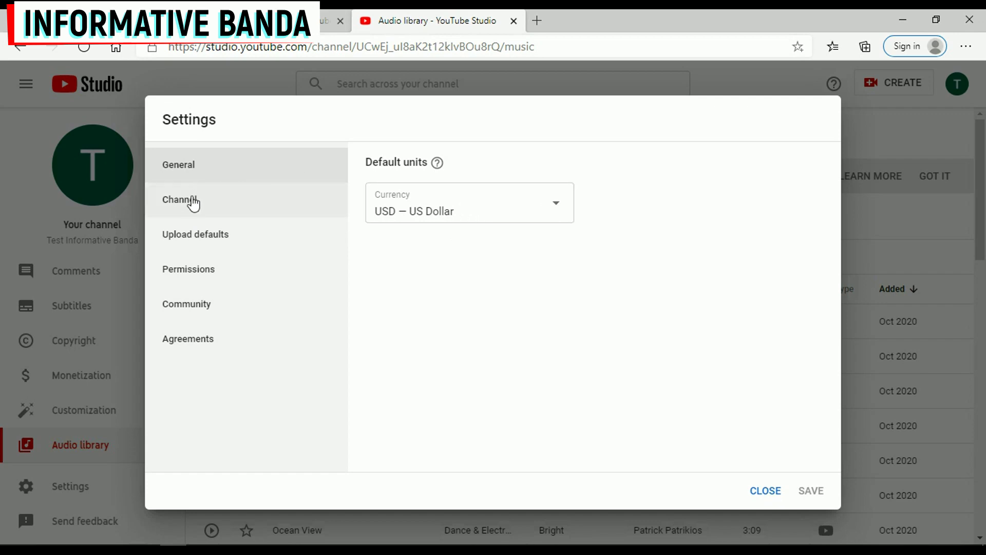
pyautogui.click(189, 206)
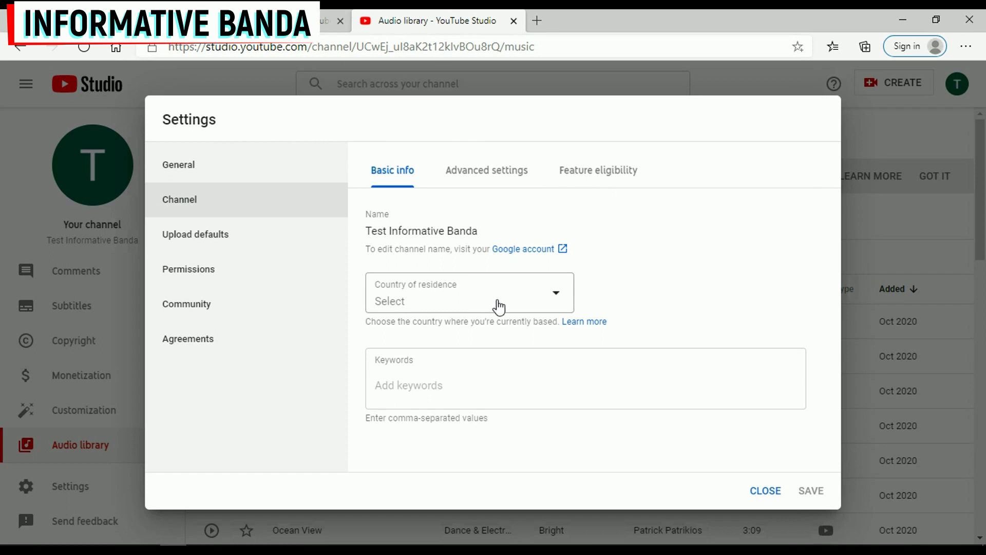
pyautogui.click(450, 394)
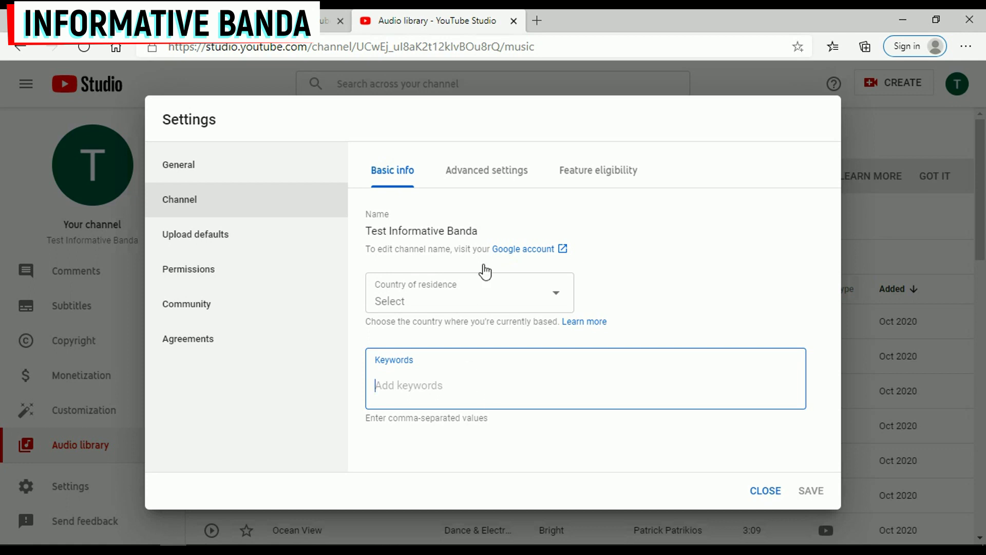
# - Open the channel's Advanced settings and examine the made-for-kids audience question and its choices
pyautogui.click(493, 174)
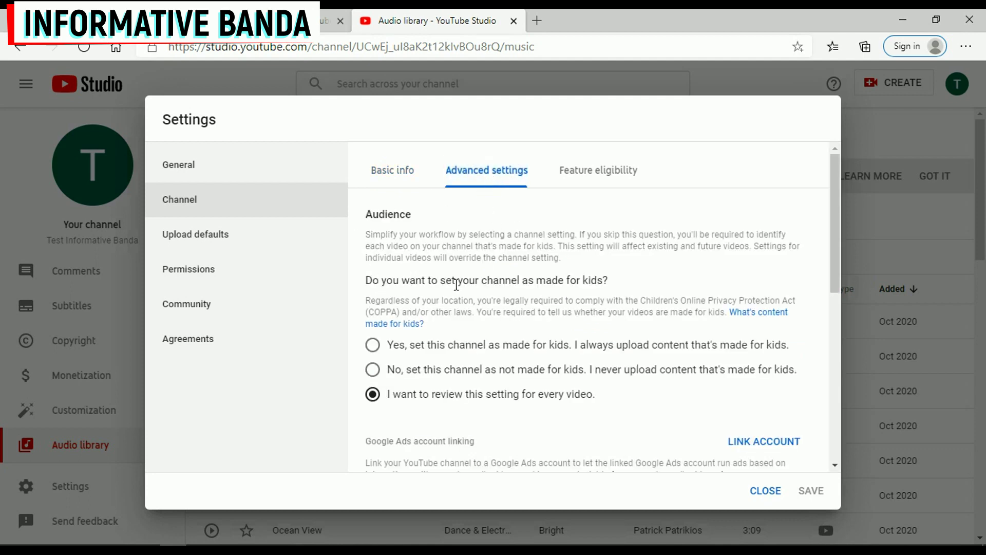
pyautogui.scroll(-1, 495, 286)
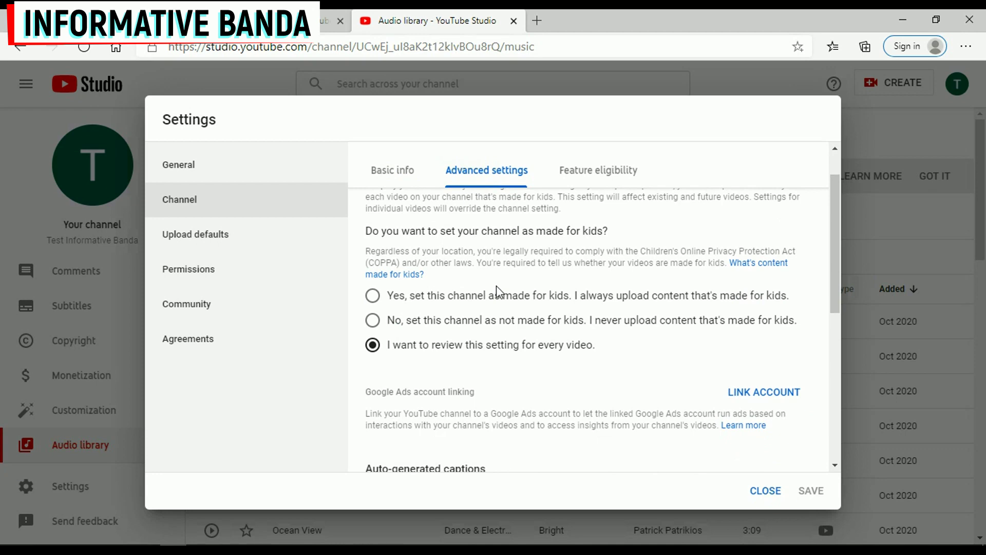
pyautogui.scroll(1, 451, 285)
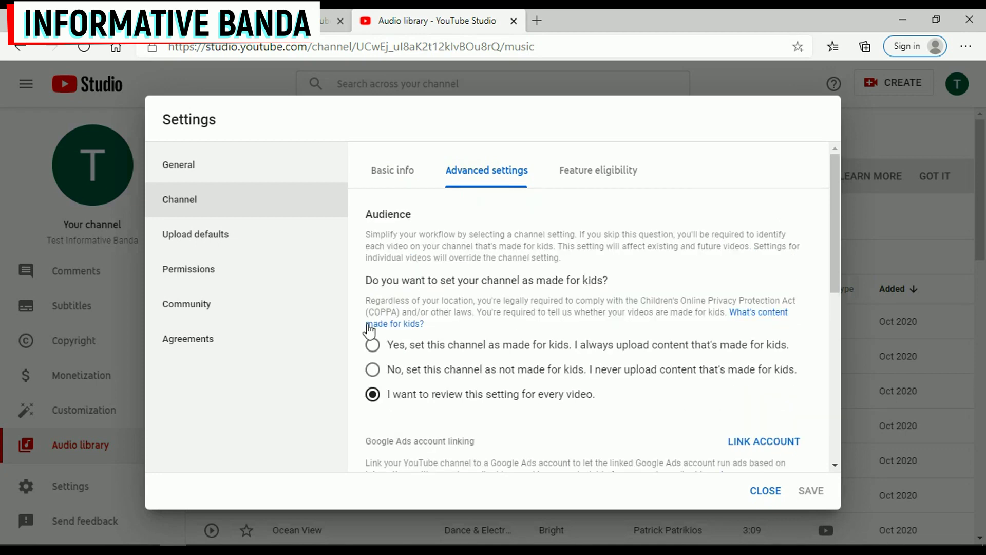
pyautogui.tripleClick(476, 280)
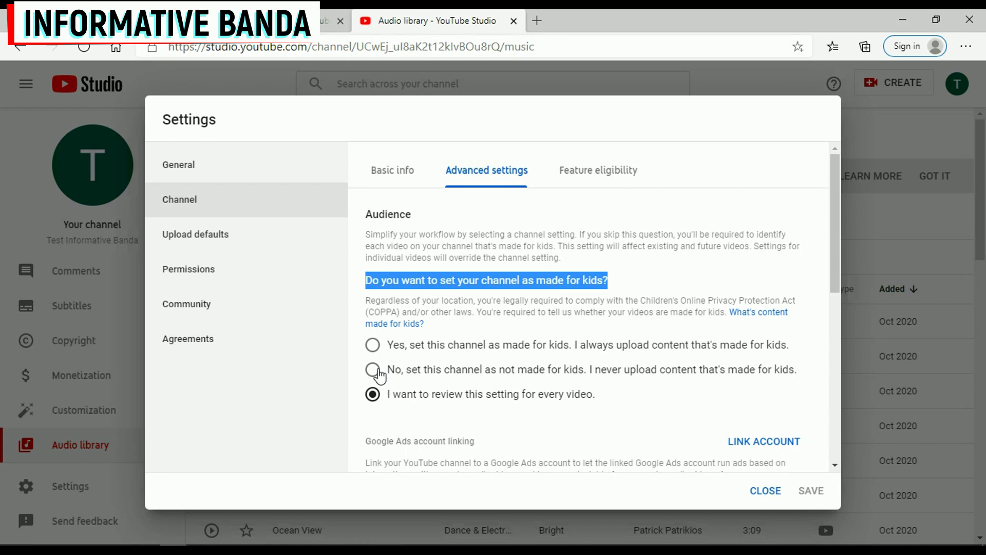
# - Examine the Google Ads linking, auto-generated captions, subscriber count and advertisement options in the Advanced settings
pyautogui.scroll(-4, 376, 377)
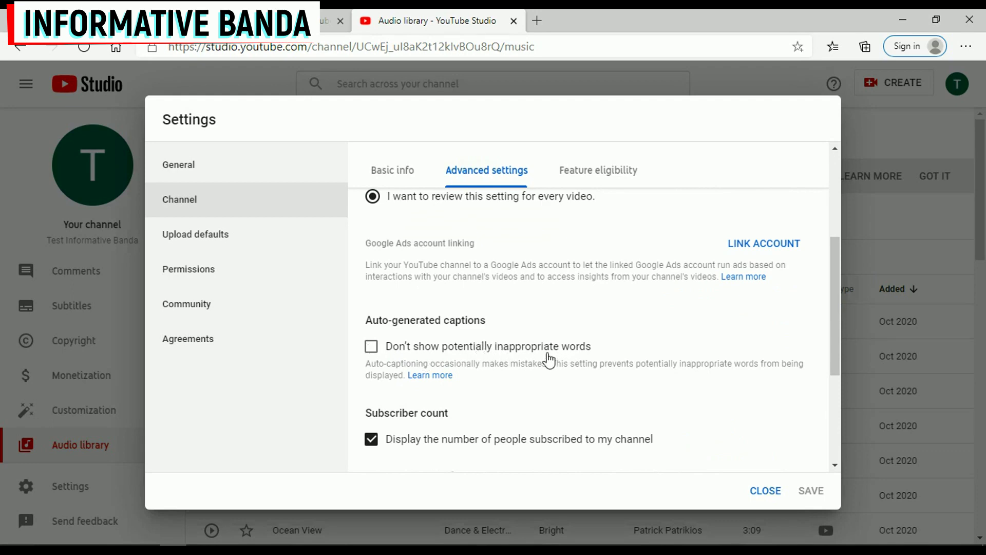
pyautogui.scroll(1, 373, 350)
pyautogui.scroll(-1, 372, 349)
pyautogui.scroll(-3, 760, 272)
pyautogui.scroll(1, 646, 307)
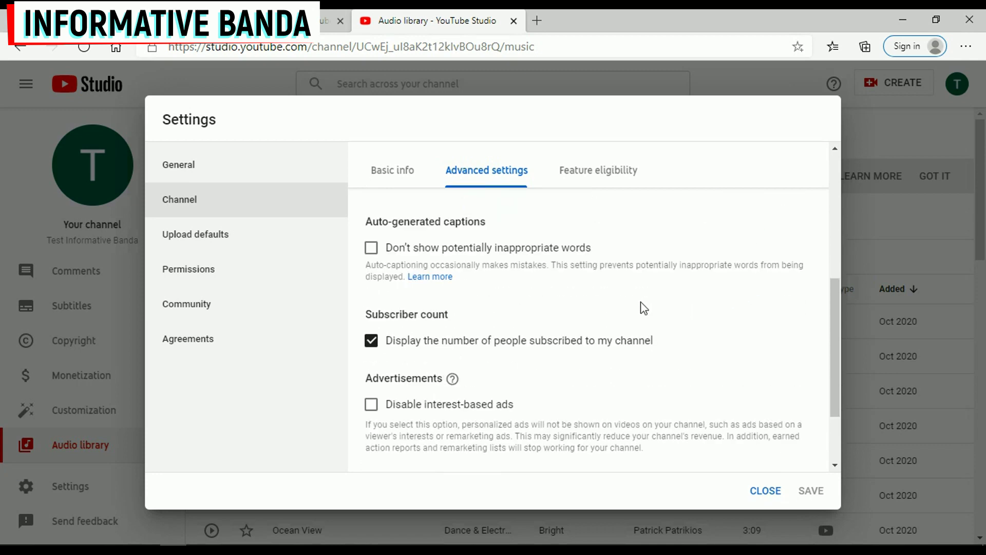
pyautogui.scroll(1, 651, 316)
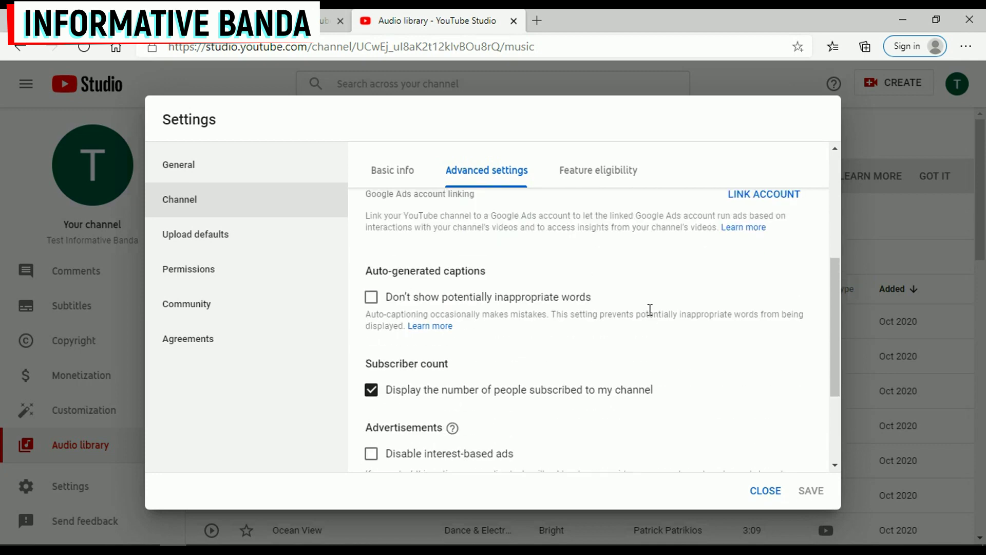
pyautogui.scroll(-1, 649, 310)
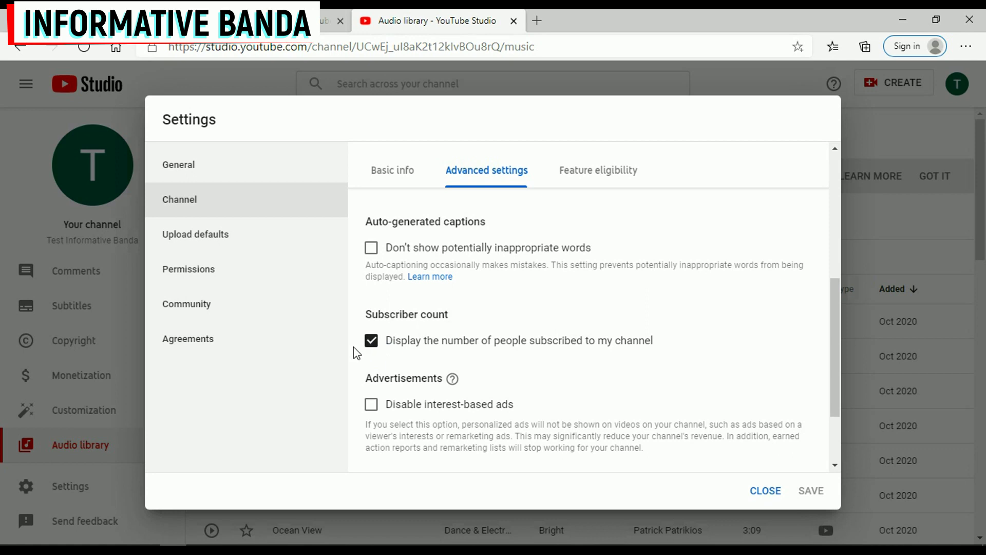
# - Turn the subscriber count display off and back on, and view the remaining Advanced settings
pyautogui.click(373, 346)
pyautogui.click(371, 346)
pyautogui.scroll(-2, 439, 350)
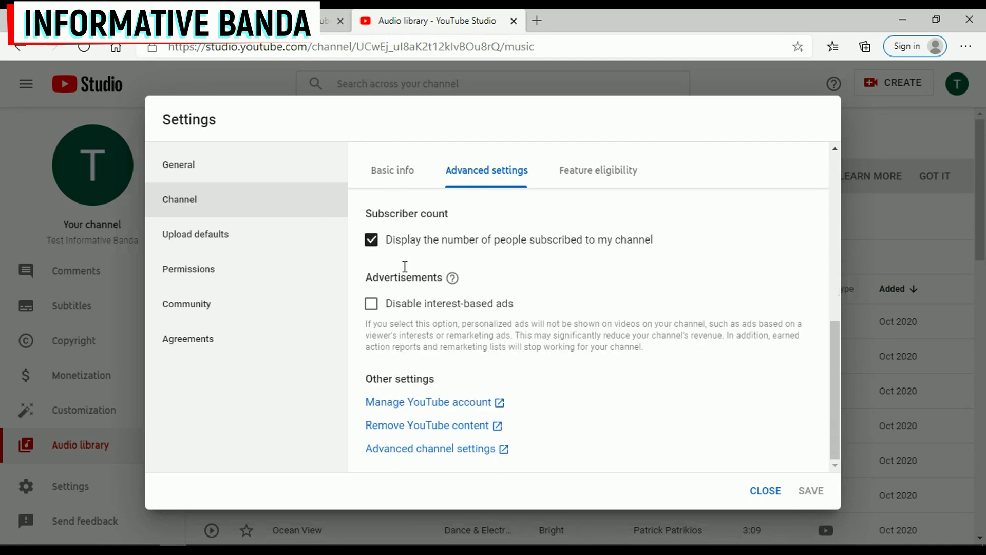
# - Open the channel's Feature eligibility settings and examine the description of the Default Features
pyautogui.click(602, 170)
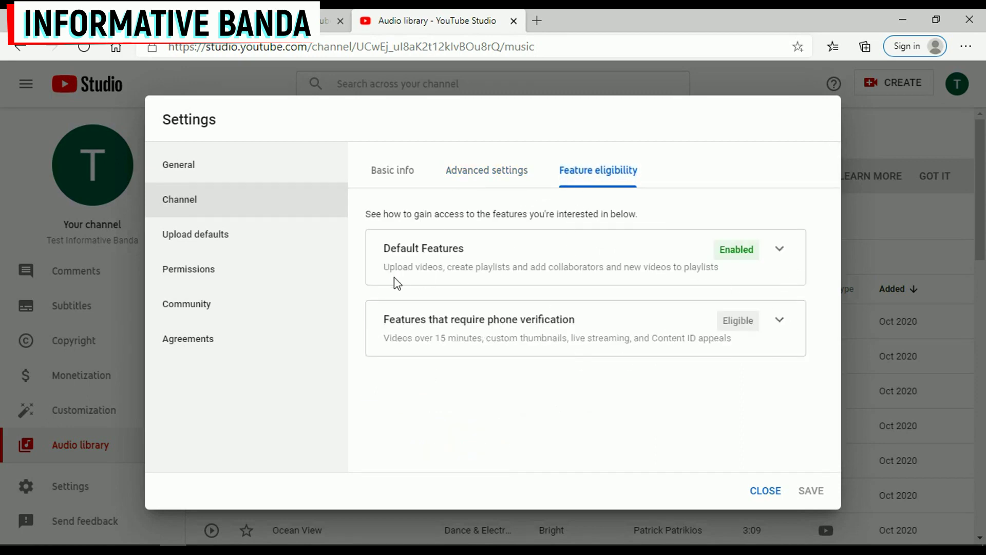
pyautogui.tripleClick(431, 267)
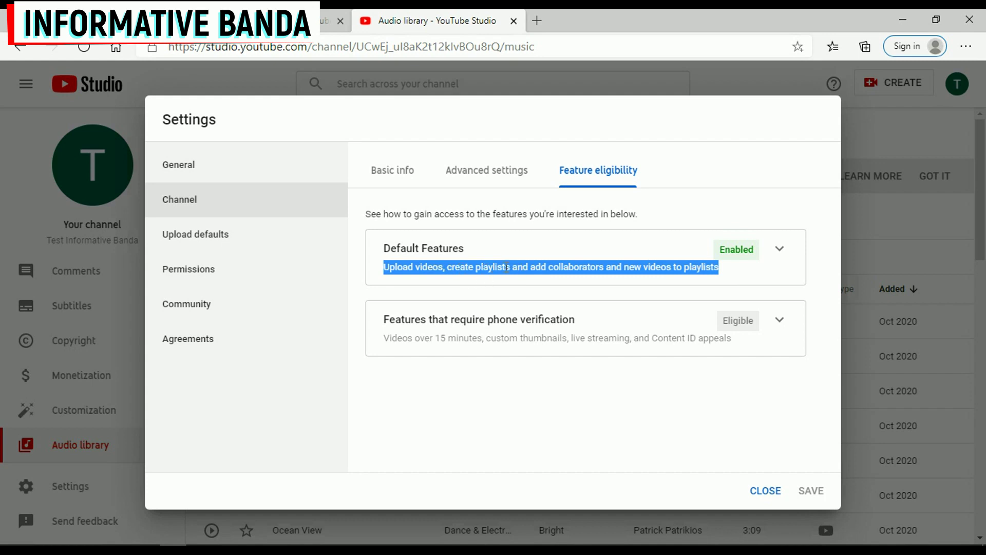
pyautogui.doubleClick(579, 266)
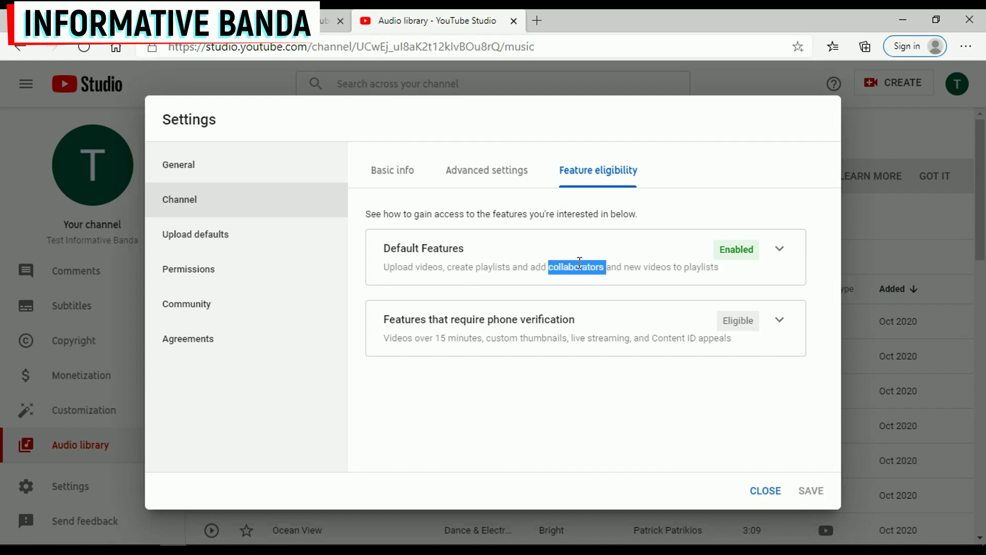
pyautogui.tripleClick(693, 267)
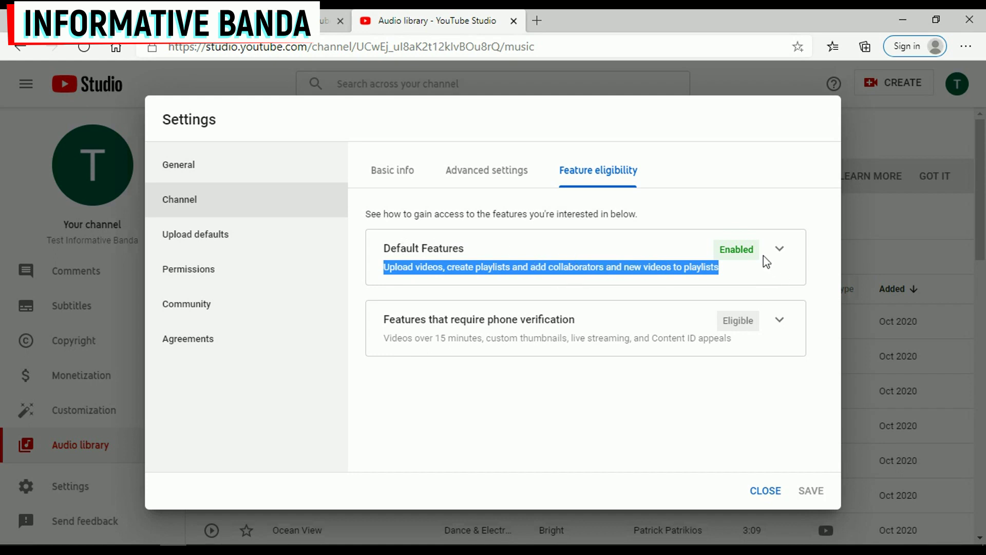
# - Examine the features that require phone verification, and expand their details and requirements
pyautogui.tripleClick(595, 339)
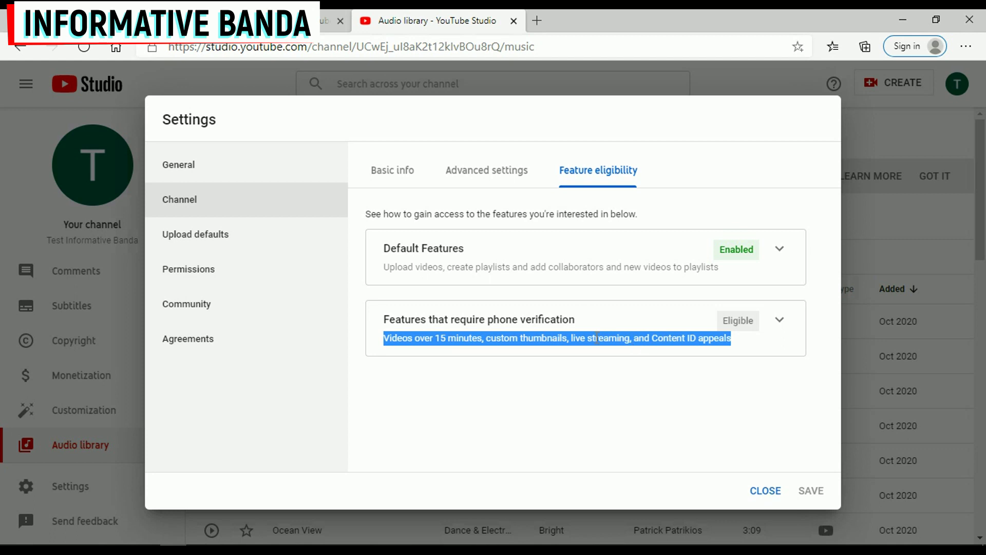
pyautogui.doubleClick(545, 338)
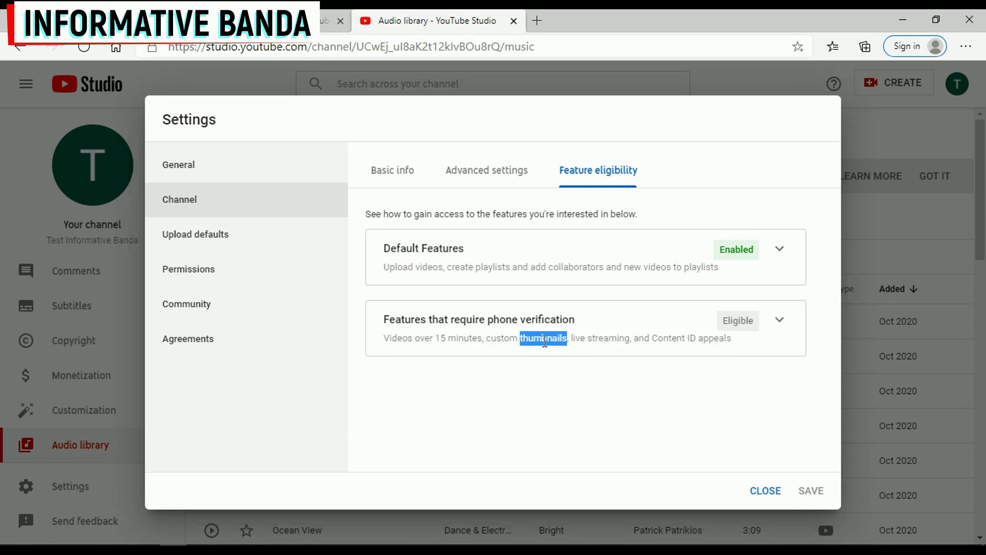
pyautogui.click(480, 339)
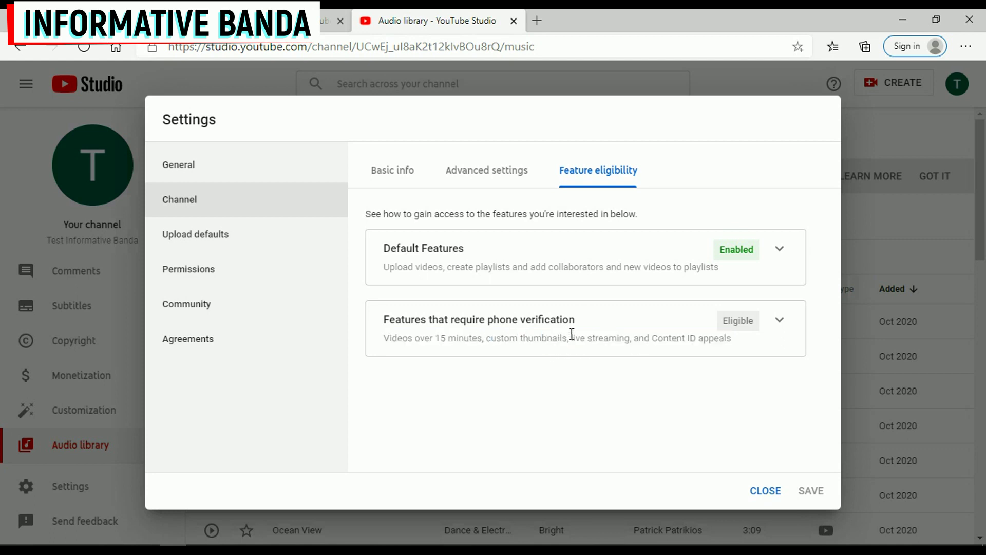
pyautogui.tripleClick(582, 336)
pyautogui.click(637, 335)
pyautogui.doubleClick(603, 339)
pyautogui.tripleClick(659, 338)
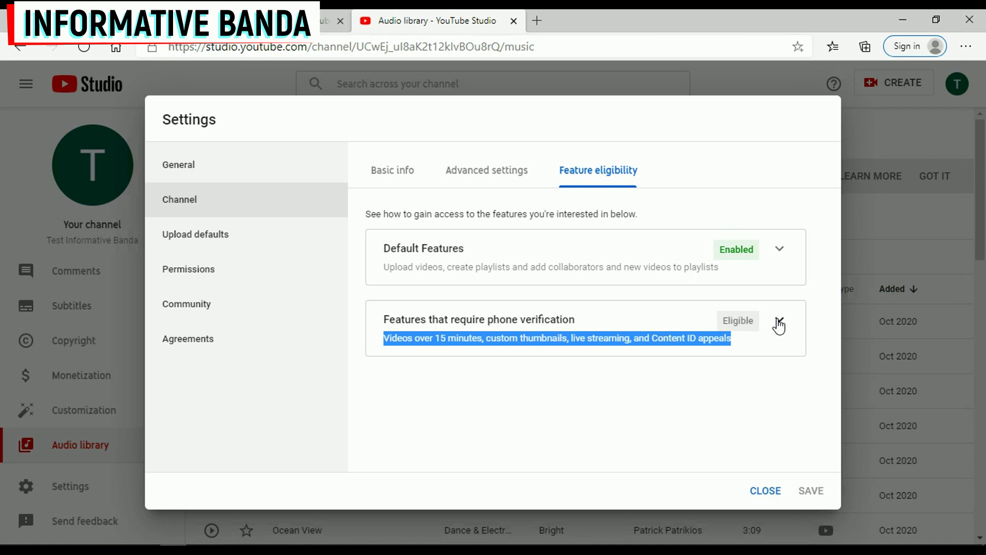
pyautogui.click(779, 323)
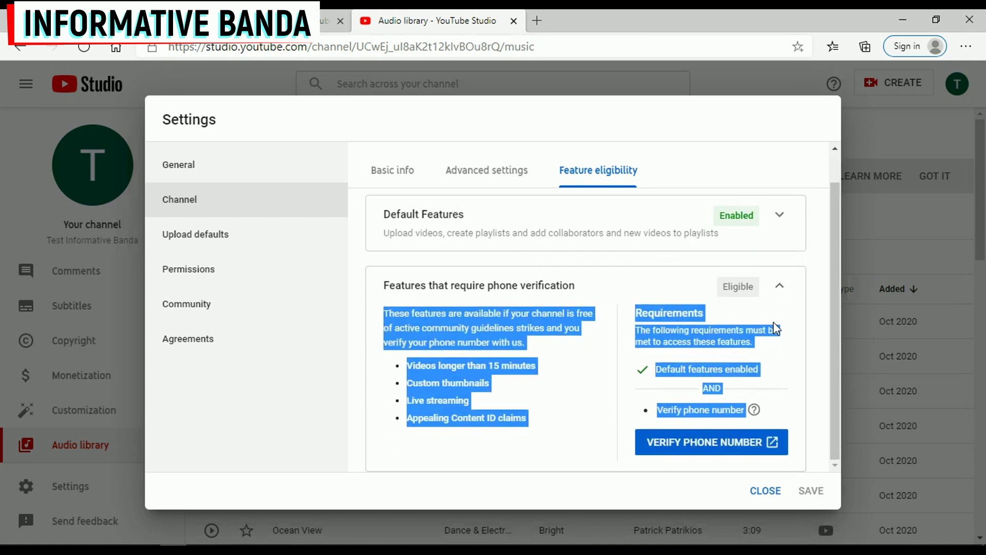
pyautogui.click(618, 381)
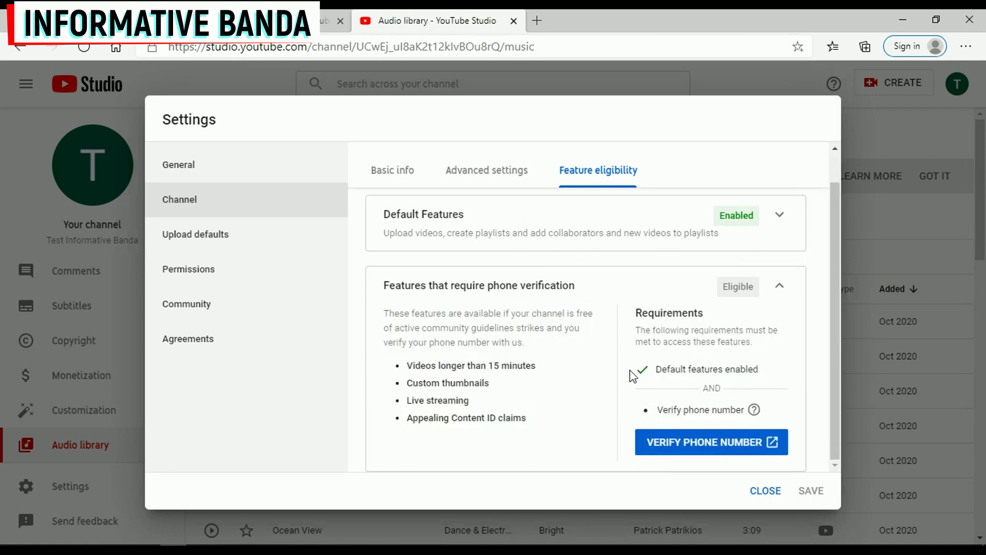
# - Highlight the features that require phone verification, and examine the title and description fields in the Upload defaults
pyautogui.moveTo(406, 365); pyautogui.dragTo(534, 418)
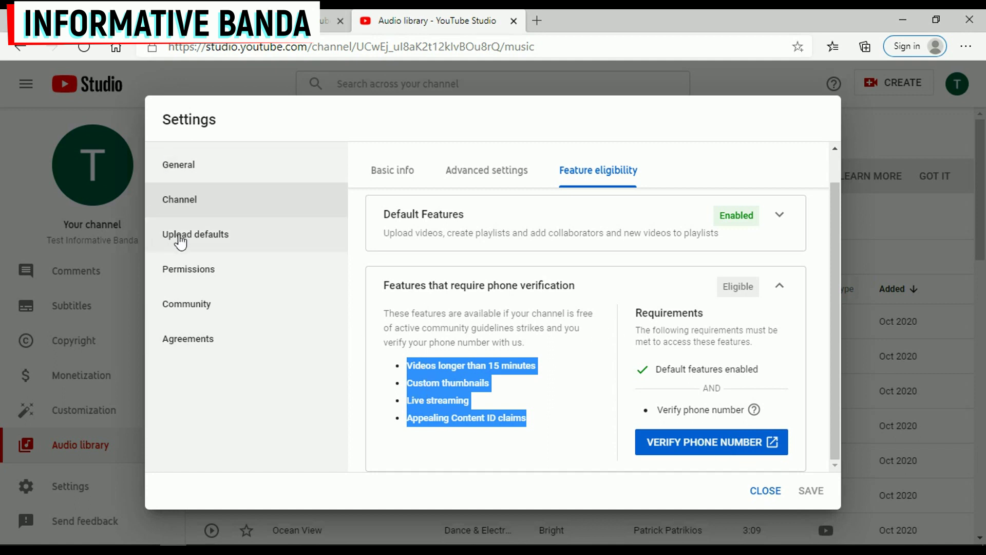
pyautogui.click(180, 234)
pyautogui.click(469, 224)
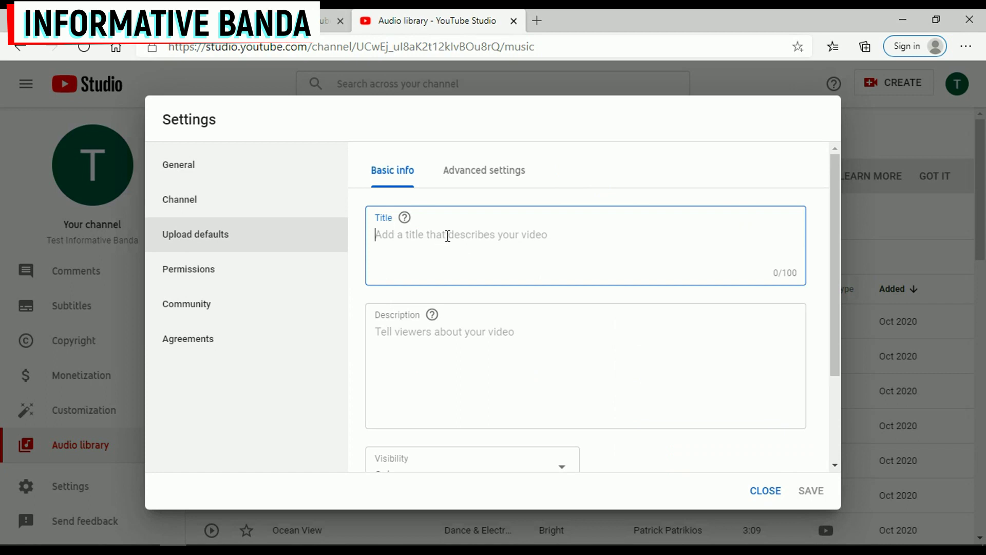
pyautogui.click(440, 348)
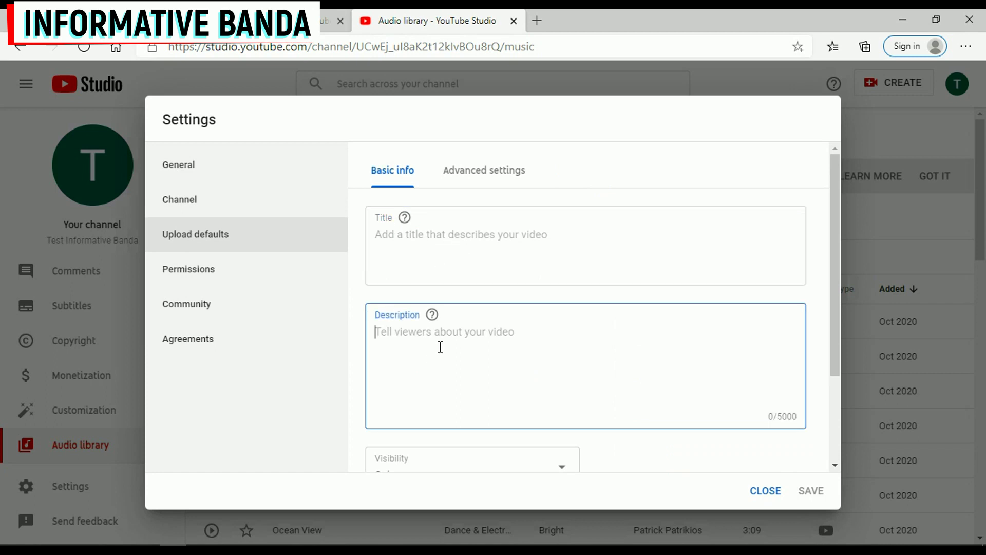
pyautogui.scroll(-3, 444, 345)
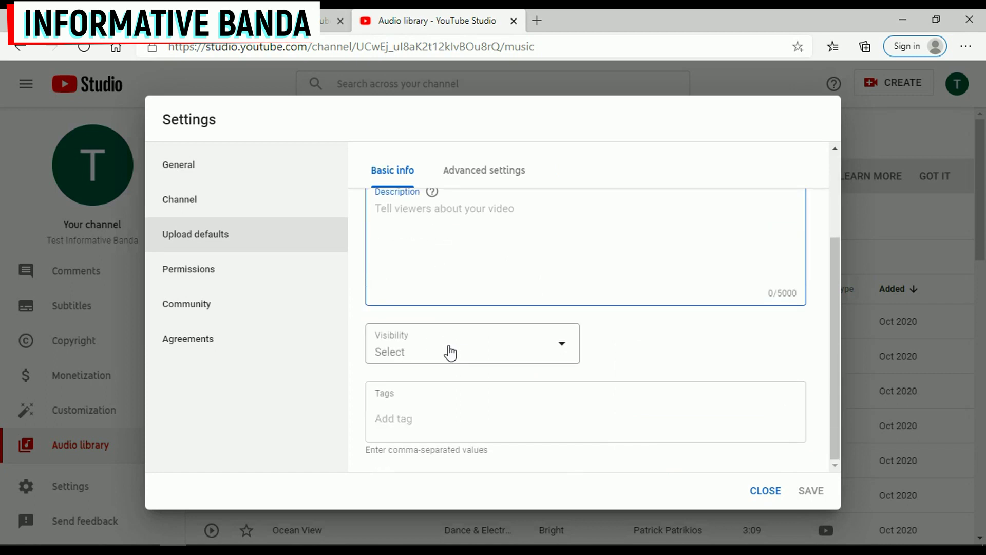
pyautogui.scroll(3, 540, 406)
pyautogui.click(498, 255)
pyautogui.click(461, 373)
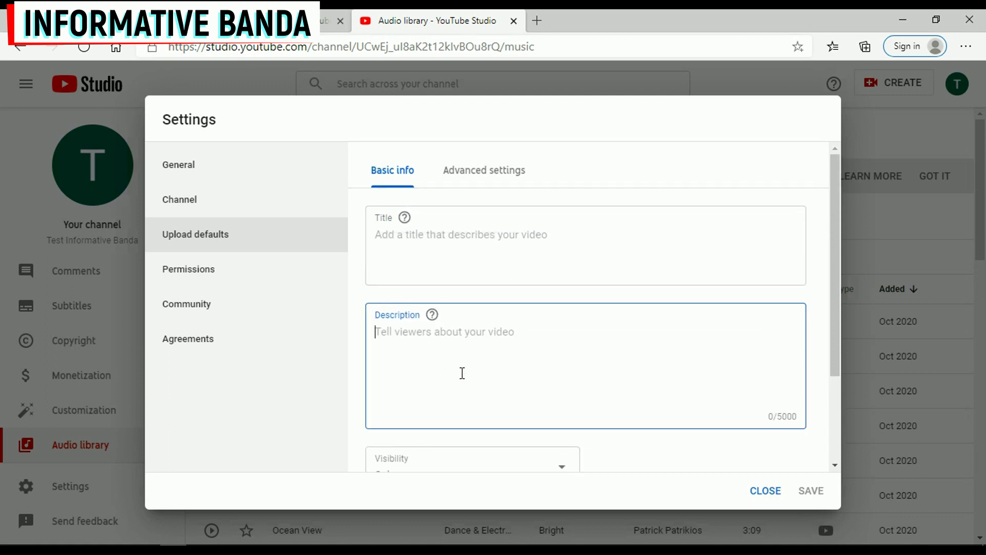
# - Examine the visibility and tags fields in the basic info of the Upload defaults
pyautogui.scroll(-3, 466, 373)
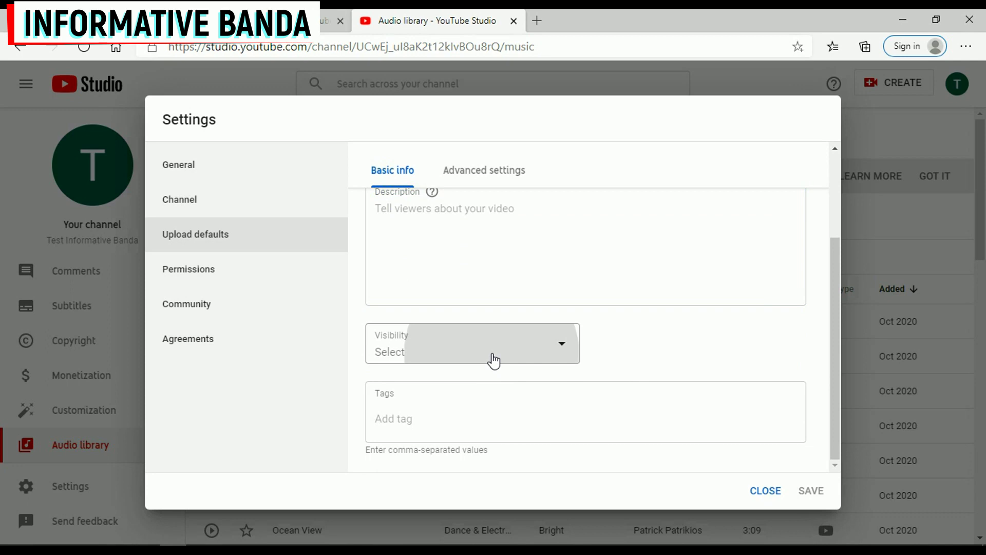
pyautogui.click(493, 357)
pyautogui.click(722, 356)
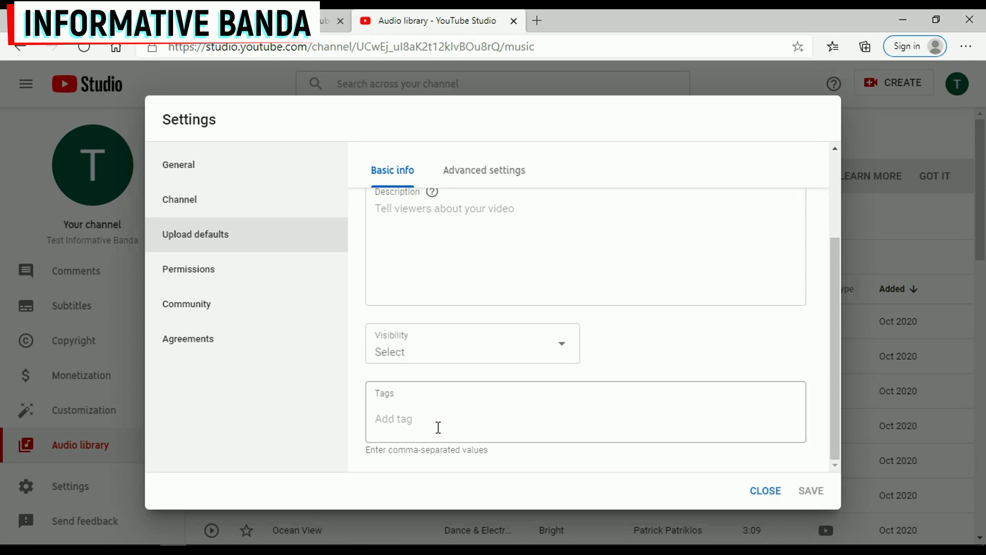
pyautogui.click(469, 417)
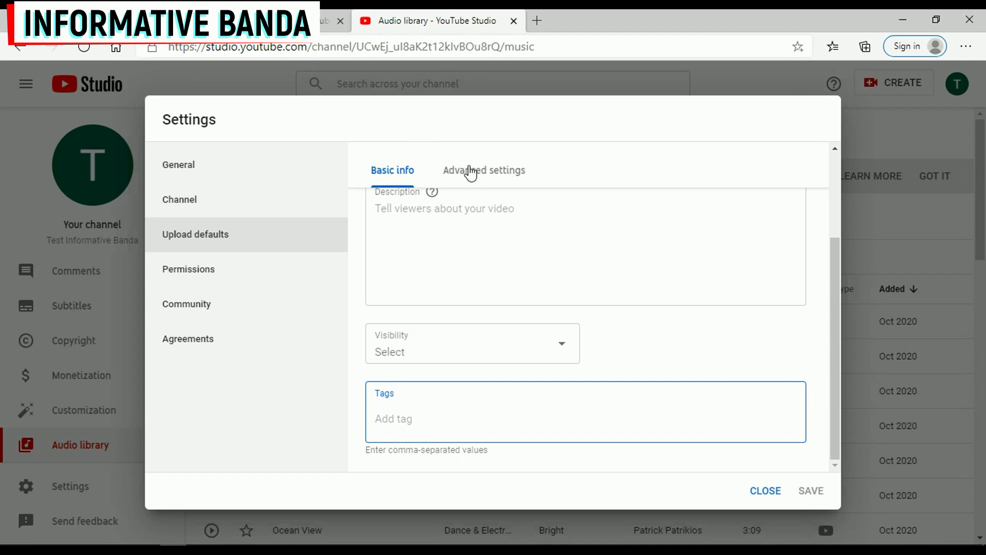
# - Open the Advanced settings of the Upload defaults and look at the video language option
pyautogui.click(482, 171)
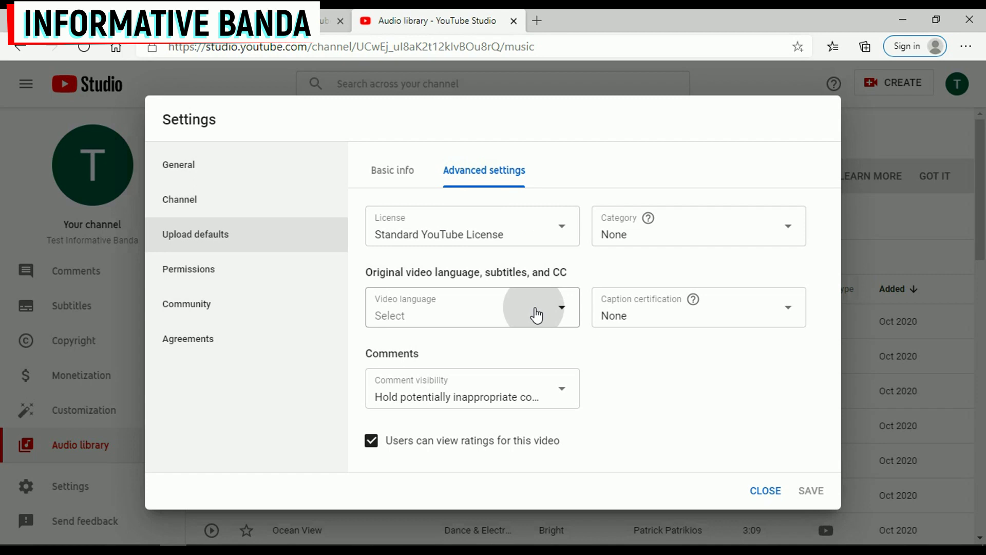
pyautogui.click(562, 310)
pyautogui.click(656, 361)
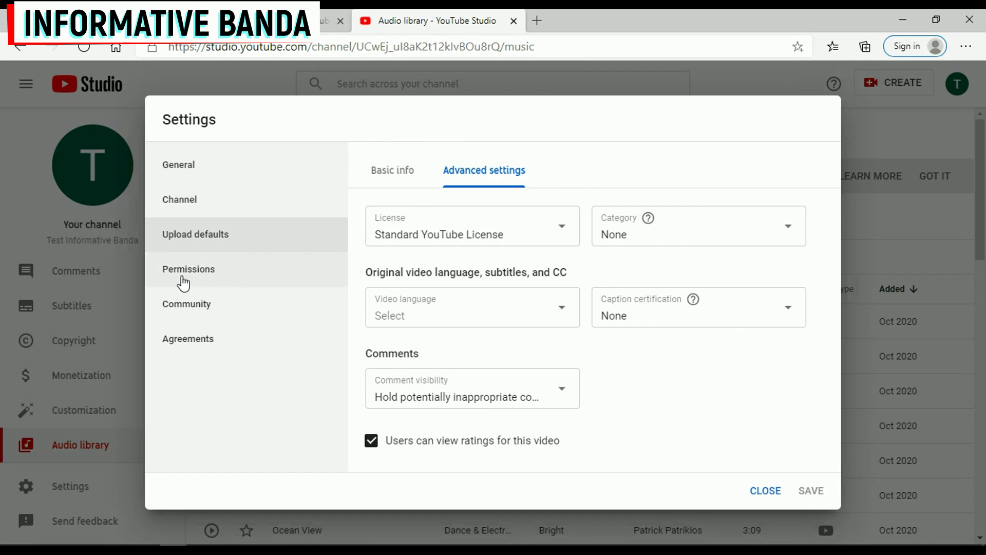
# - Open the Permissions settings and examine the text on managing permissions in the Brand Account
pyautogui.click(184, 276)
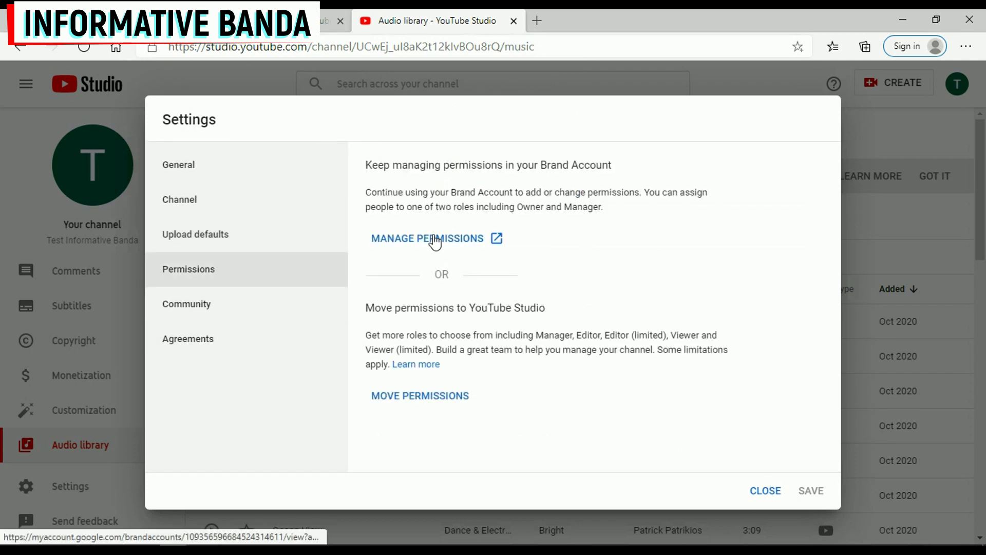
pyautogui.tripleClick(429, 202)
pyautogui.click(519, 194)
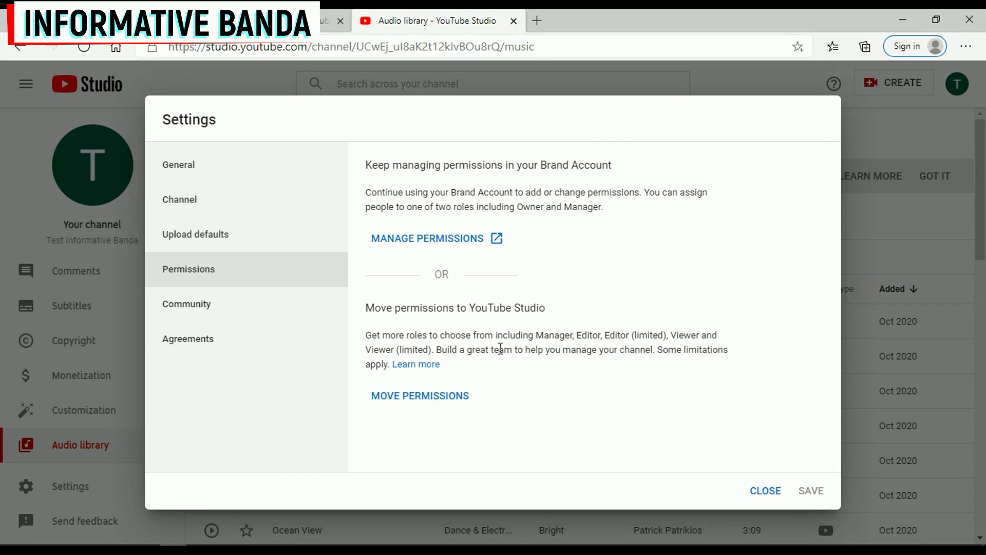
# - Examine the Manager, Editor, Viewer and Viewer (limited) roles described for moving permissions to YouTube Studio
pyautogui.doubleClick(548, 336)
pyautogui.tripleClick(547, 336)
pyautogui.click(548, 337)
pyautogui.doubleClick(549, 336)
pyautogui.doubleClick(590, 336)
pyautogui.click(618, 337)
pyautogui.doubleClick(686, 335)
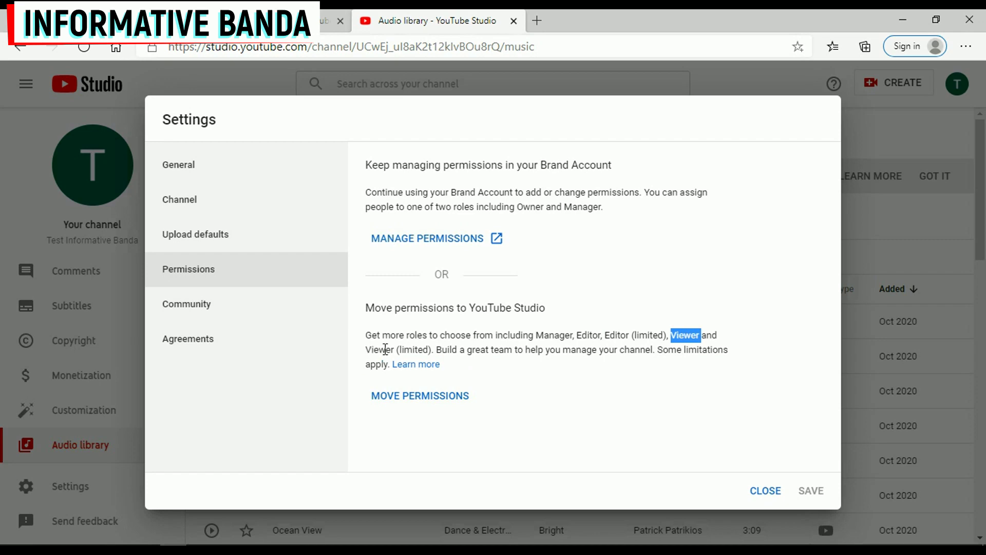
pyautogui.doubleClick(384, 350)
# - Review the whole paragraph on moving permissions to YouTube Studio
pyautogui.click(516, 367)
pyautogui.moveTo(481, 371); pyautogui.dragTo(362, 337)
pyautogui.click(405, 339)
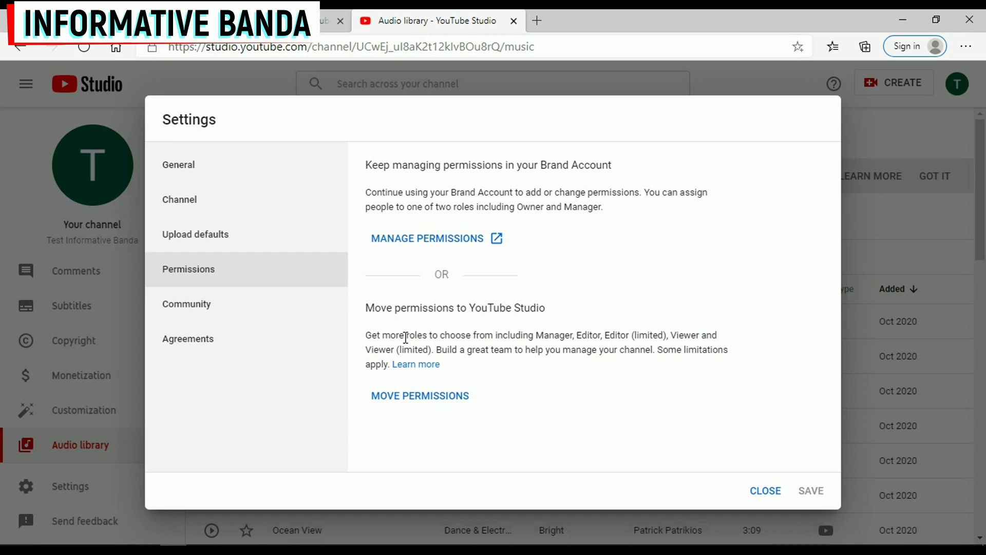
pyautogui.tripleClick(572, 334)
pyautogui.doubleClick(590, 336)
pyautogui.tripleClick(507, 346)
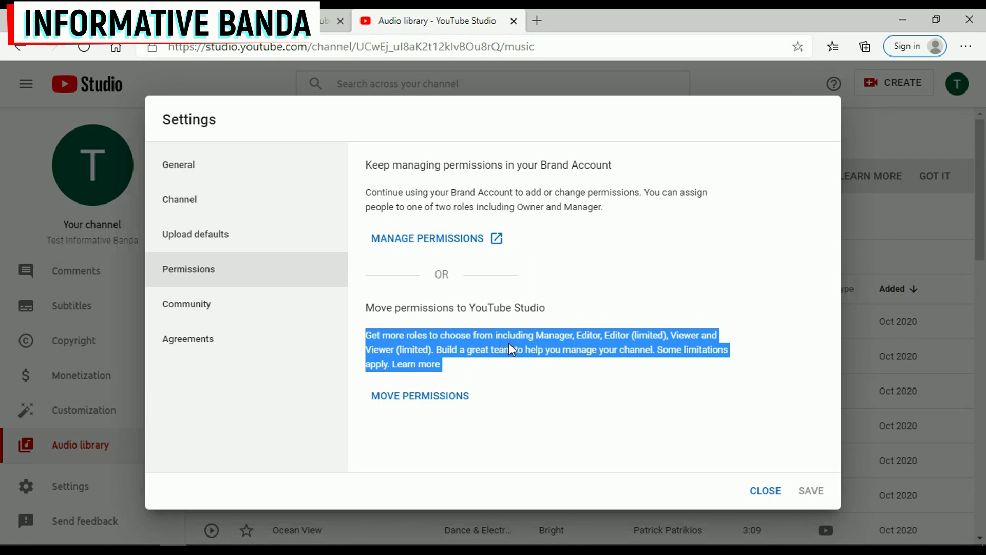
pyautogui.click(504, 344)
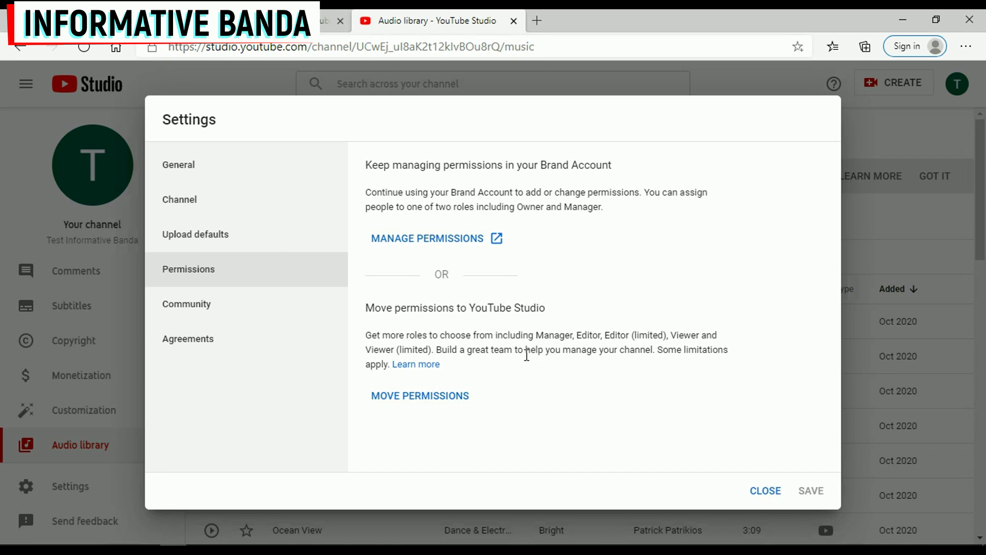
# - Open the Community settings and examine the Automated Filters for moderators, approved users, hidden users, blocked words and links
pyautogui.click(194, 309)
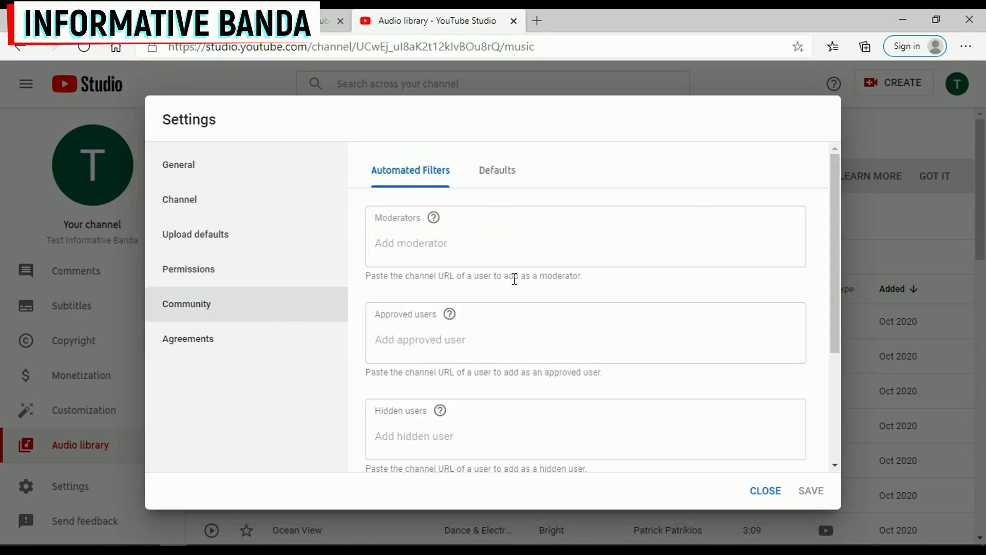
pyautogui.scroll(-3, 517, 280)
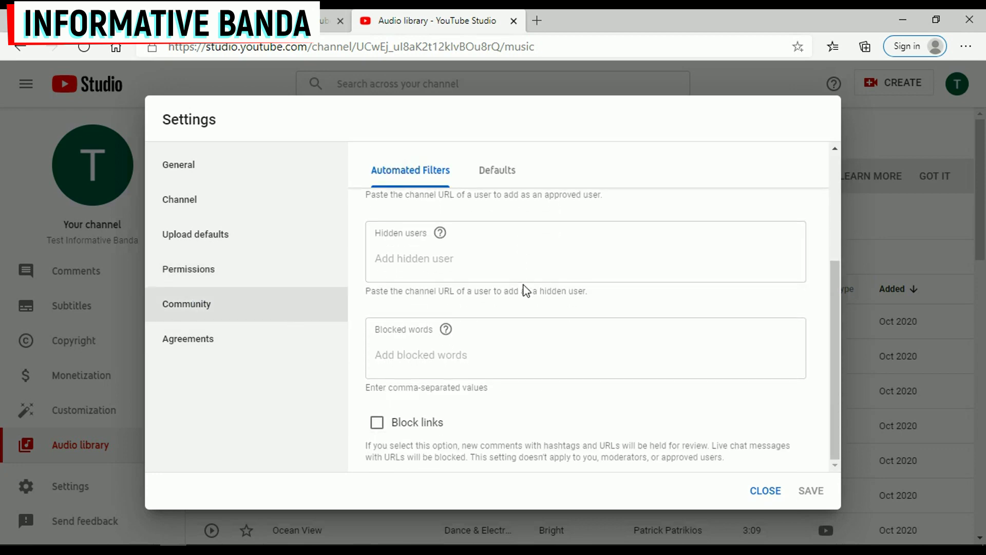
pyautogui.scroll(3, 525, 291)
pyautogui.scroll(-2, 491, 399)
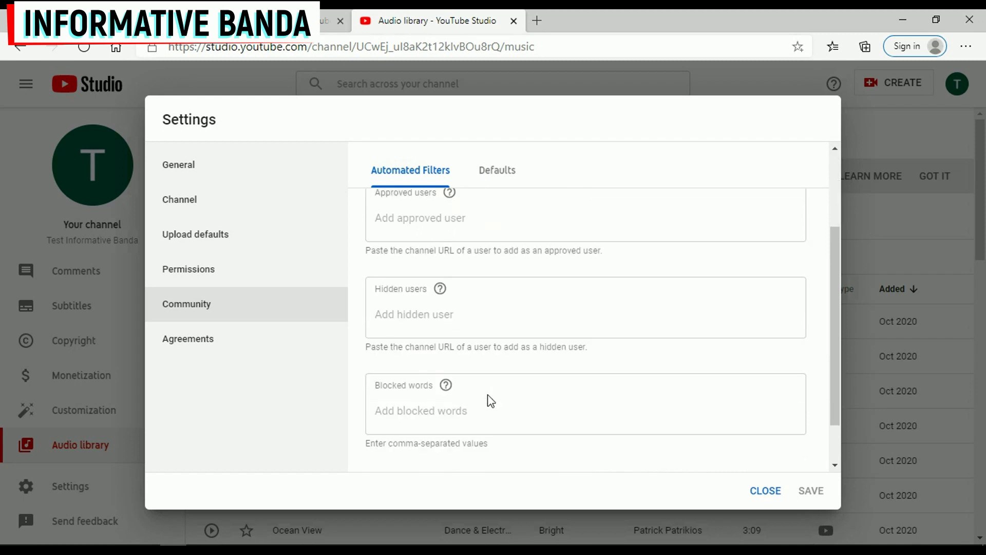
pyautogui.scroll(-2, 491, 400)
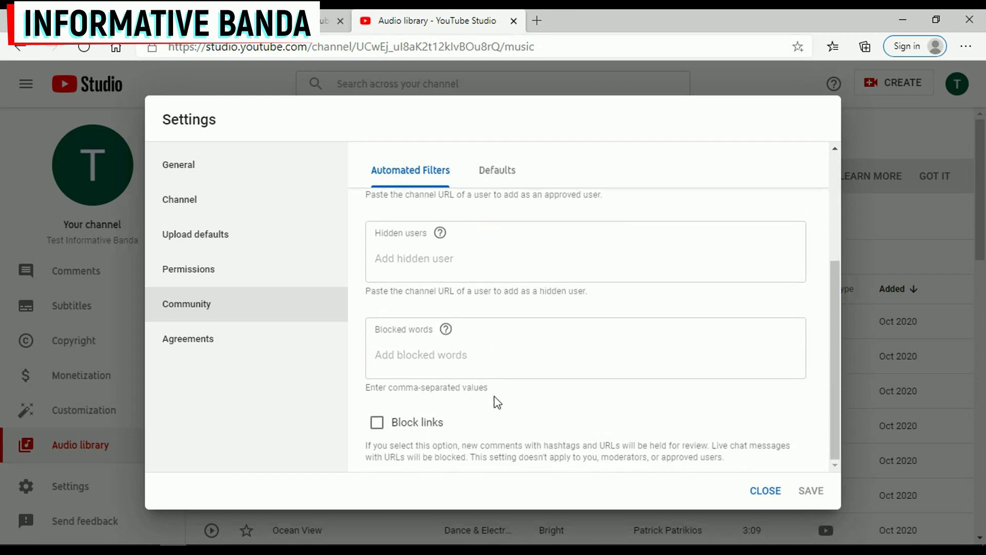
# - View the Agreements and General settings, and close the YouTube Studio tab
pyautogui.click(180, 341)
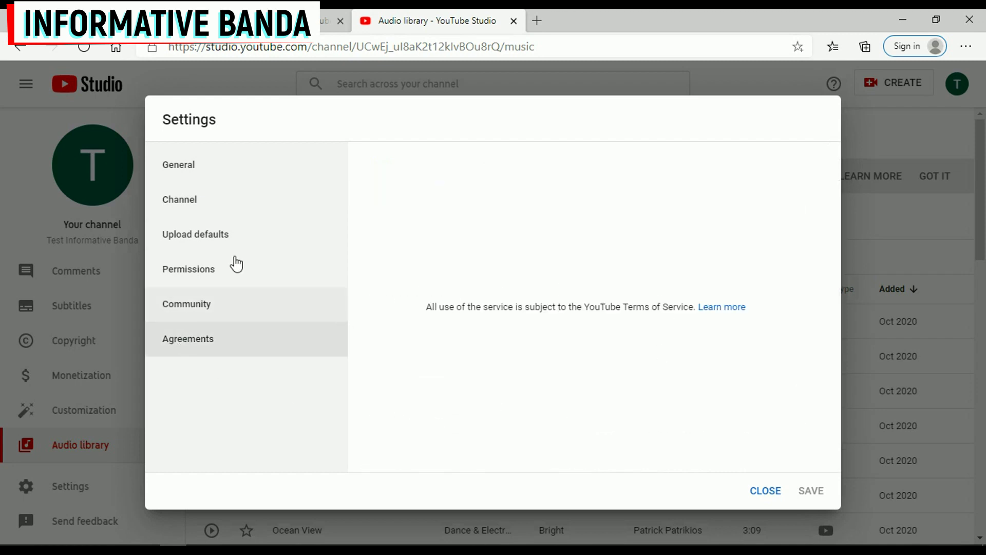
pyautogui.click(177, 164)
pyautogui.hotkey('ctrl', 'w')
# - Open the Informative Banda account's own channel page and examine its featured video and uploads
pyautogui.click(941, 82)
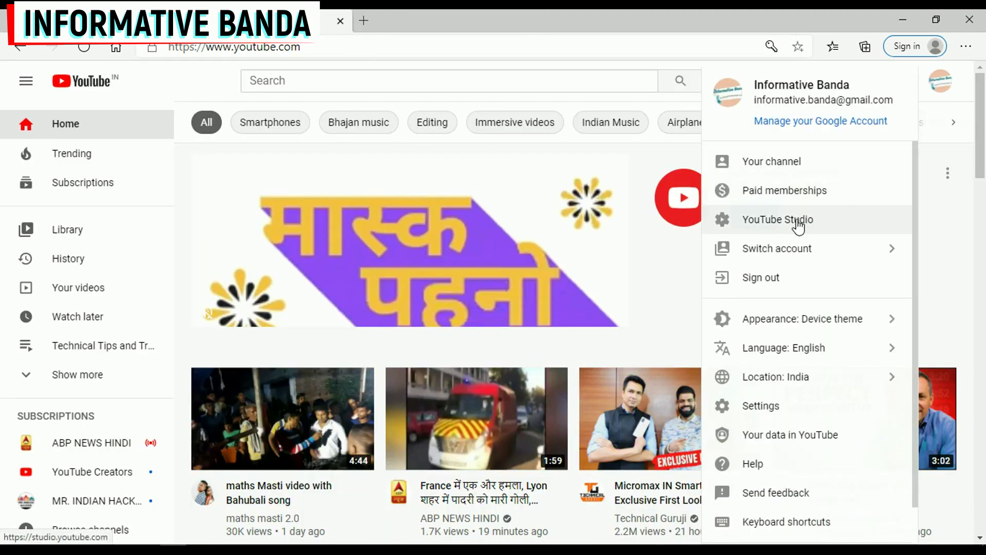
pyautogui.click(793, 164)
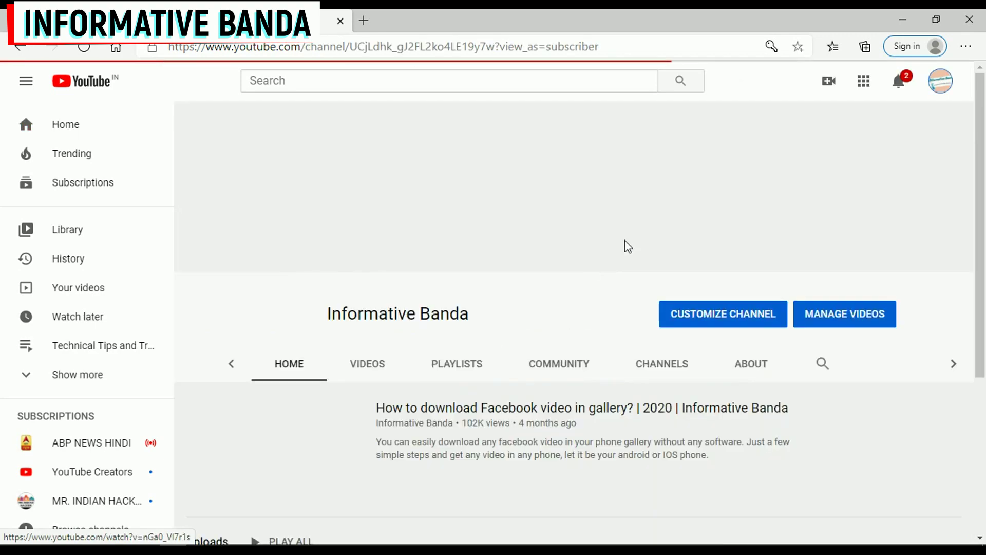
pyautogui.scroll(-4, 510, 273)
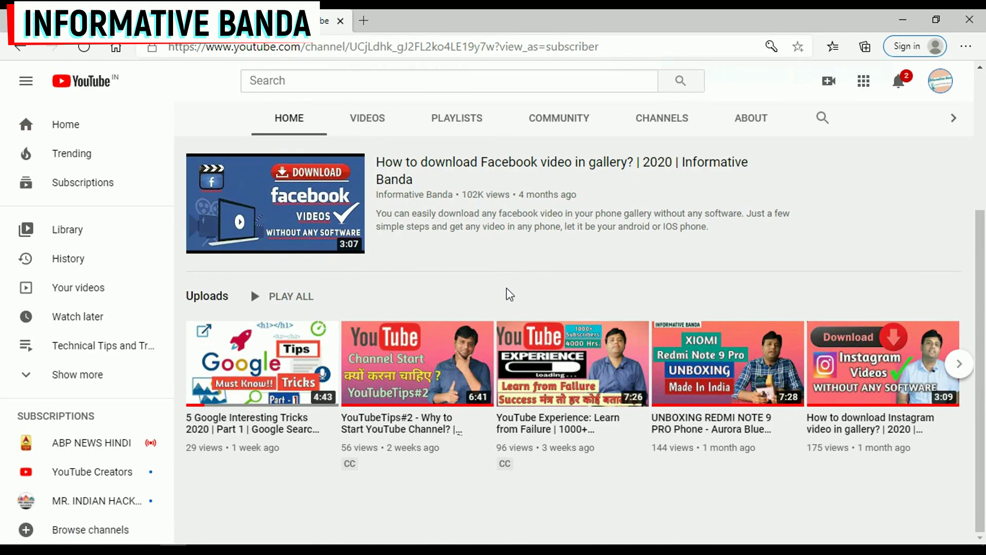
pyautogui.scroll(4, 508, 298)
pyautogui.scroll(-4, 504, 303)
pyautogui.scroll(3, 501, 308)
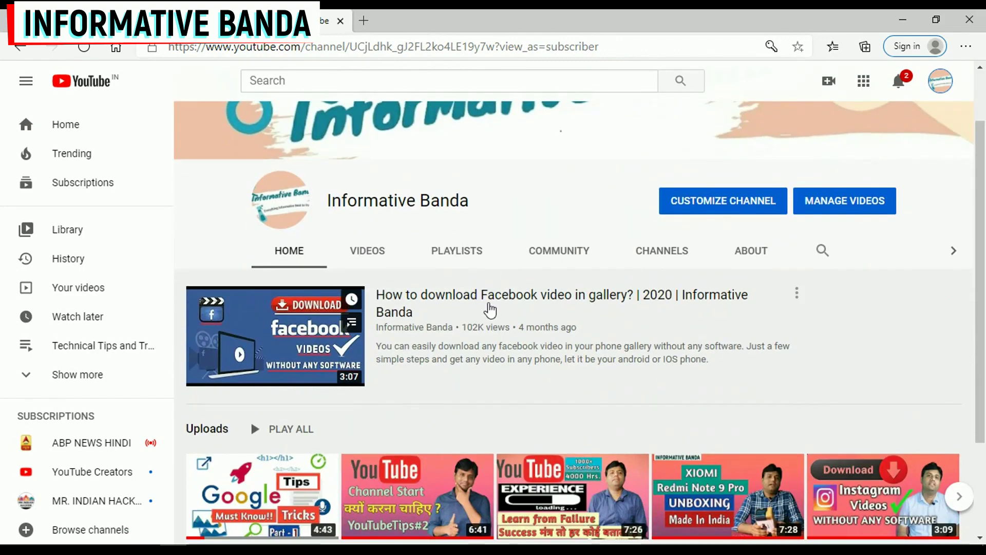
pyautogui.scroll(-1, 497, 310)
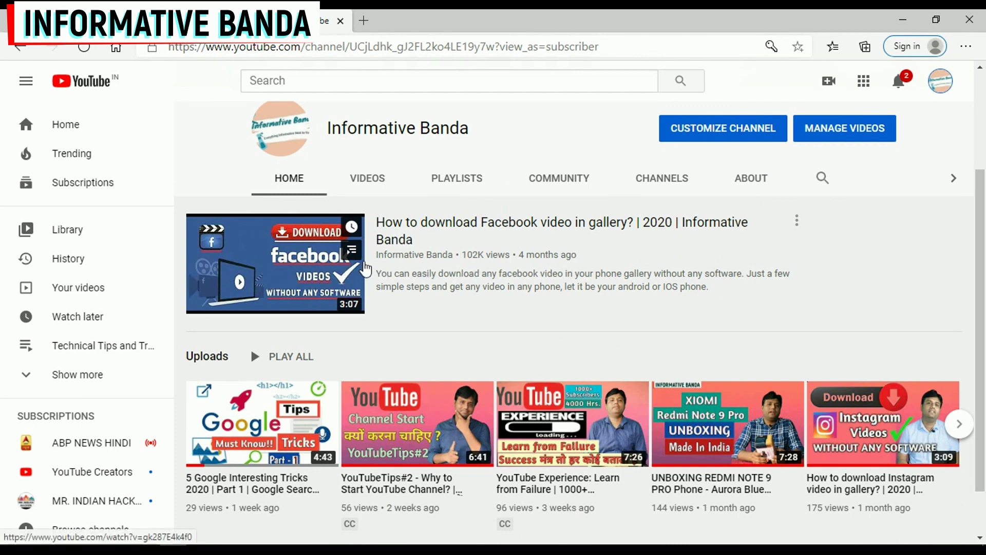
pyautogui.scroll(3, 476, 323)
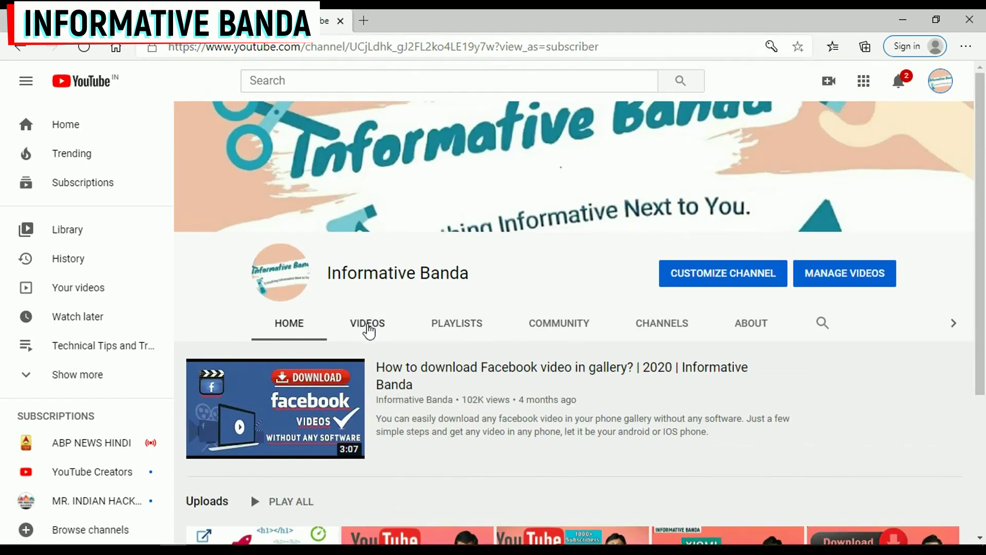
# - View the channel's list of uploaded videos
pyautogui.click(368, 330)
pyautogui.scroll(-5, 548, 383)
pyautogui.scroll(5, 561, 379)
pyautogui.scroll(-4, 560, 391)
pyautogui.scroll(3, 433, 205)
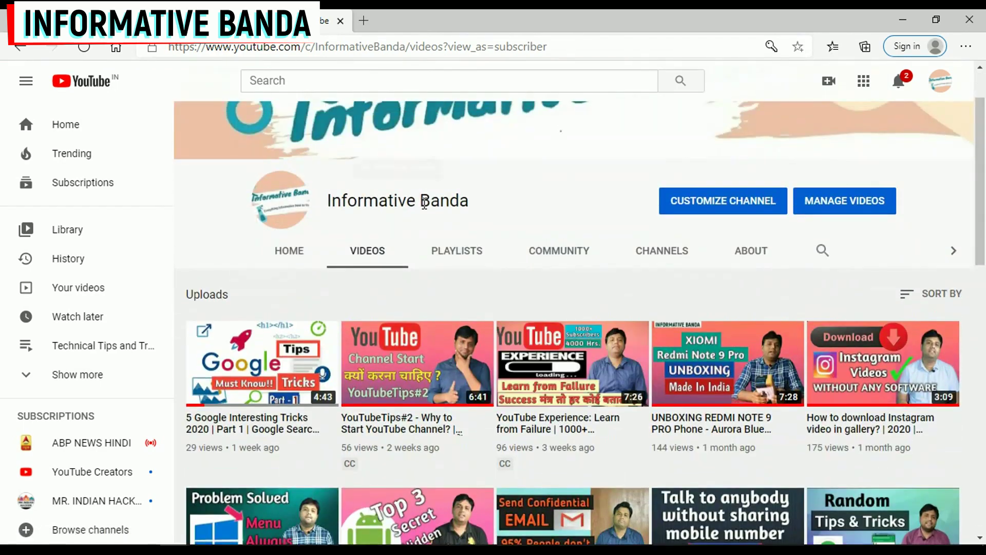
# - View the channel's created playlists
pyautogui.click(455, 253)
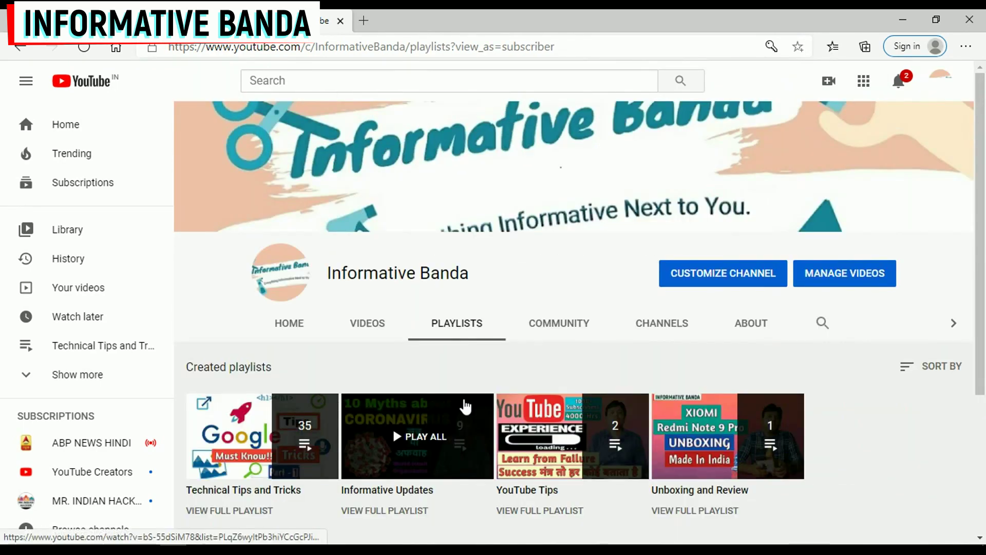
pyautogui.scroll(-4, 465, 407)
pyautogui.scroll(1, 486, 410)
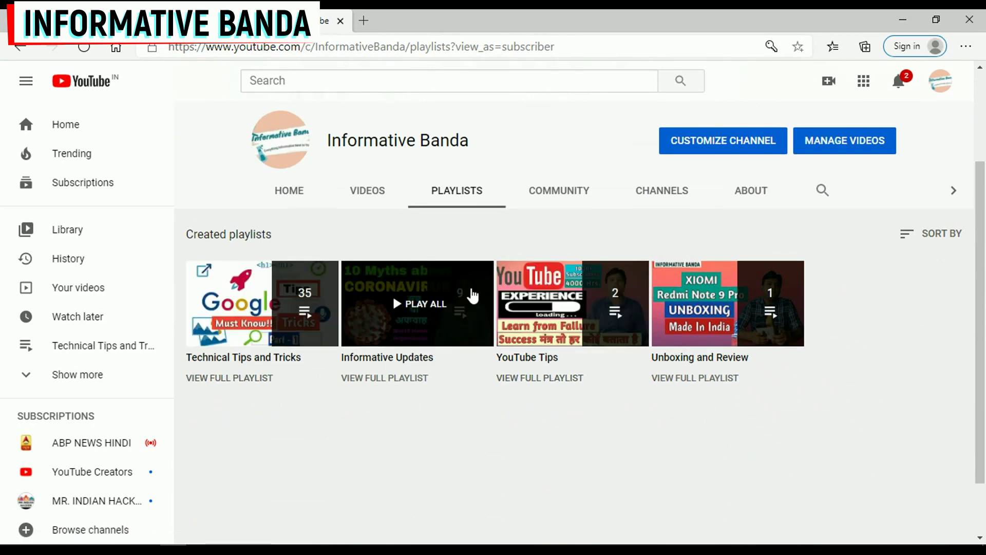
# - Open the channel's Community section and examine the post composer and published posts
pyautogui.click(553, 192)
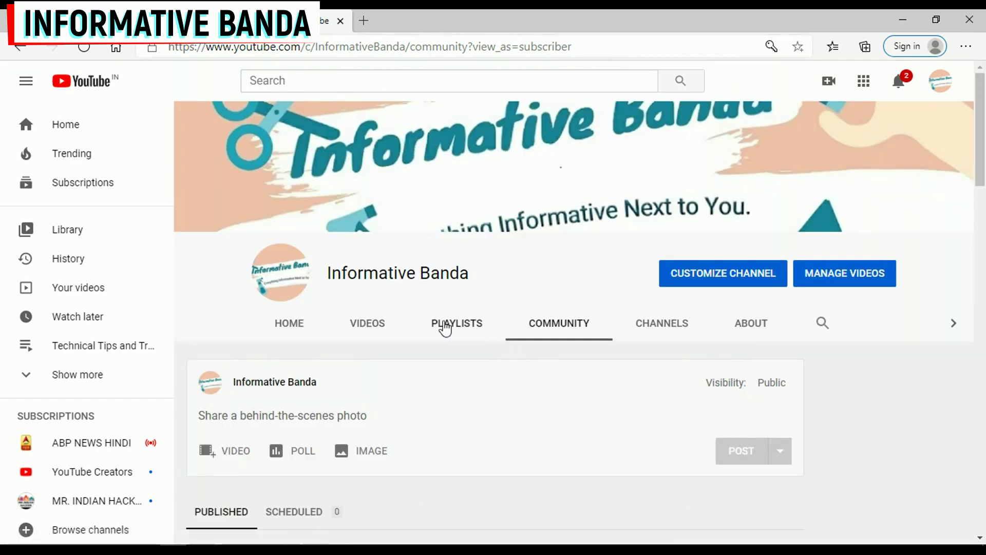
pyautogui.scroll(-4, 638, 364)
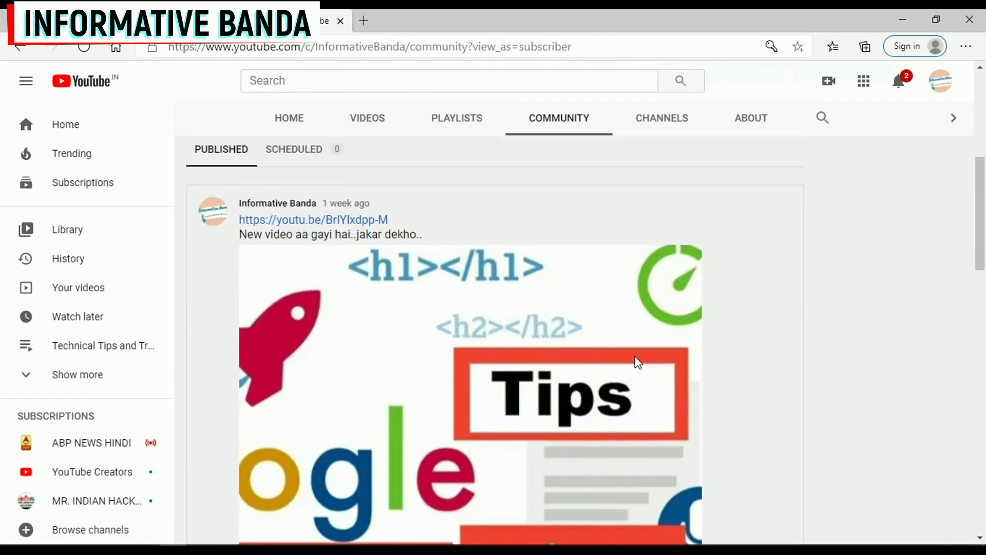
pyautogui.scroll(3, 638, 363)
pyautogui.scroll(-3, 640, 364)
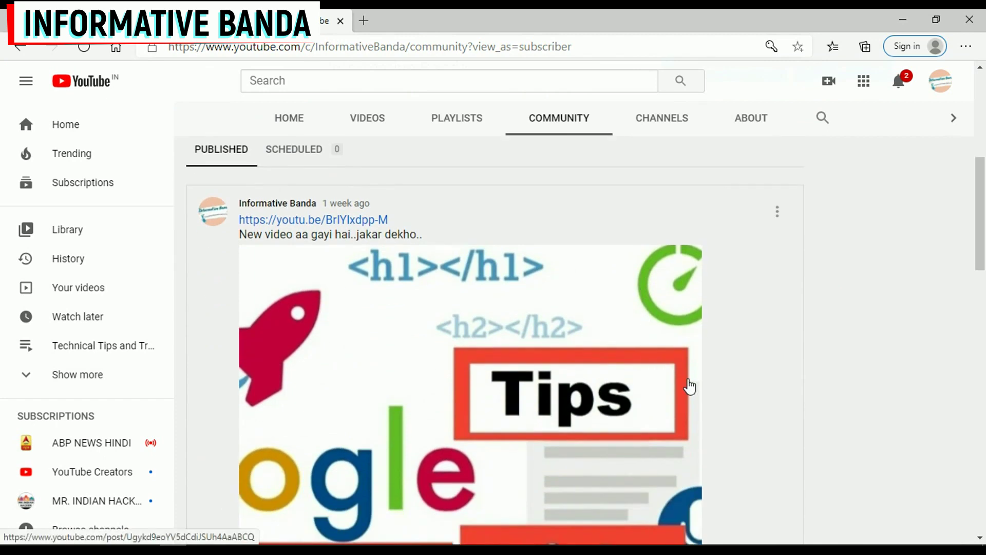
pyautogui.scroll(4, 689, 380)
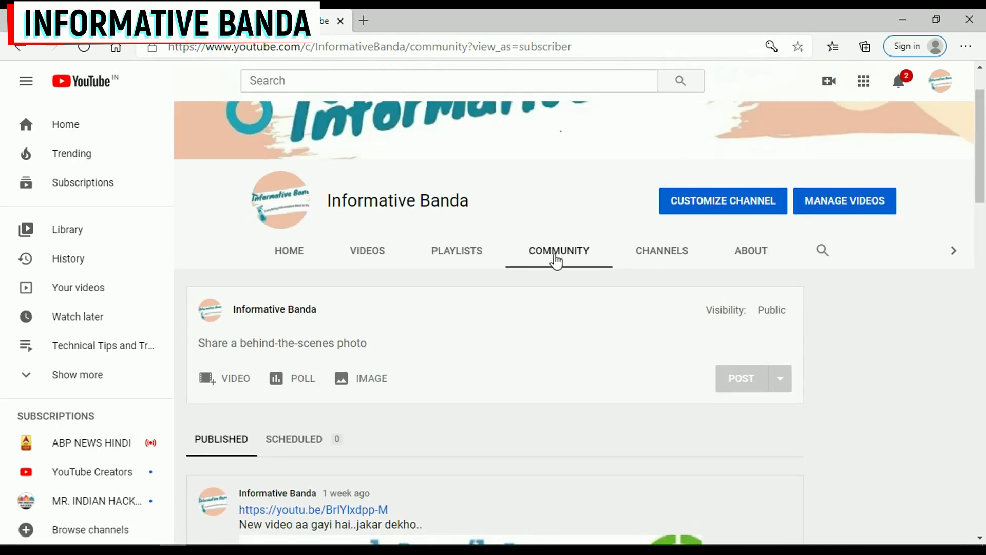
pyautogui.scroll(-2, 556, 257)
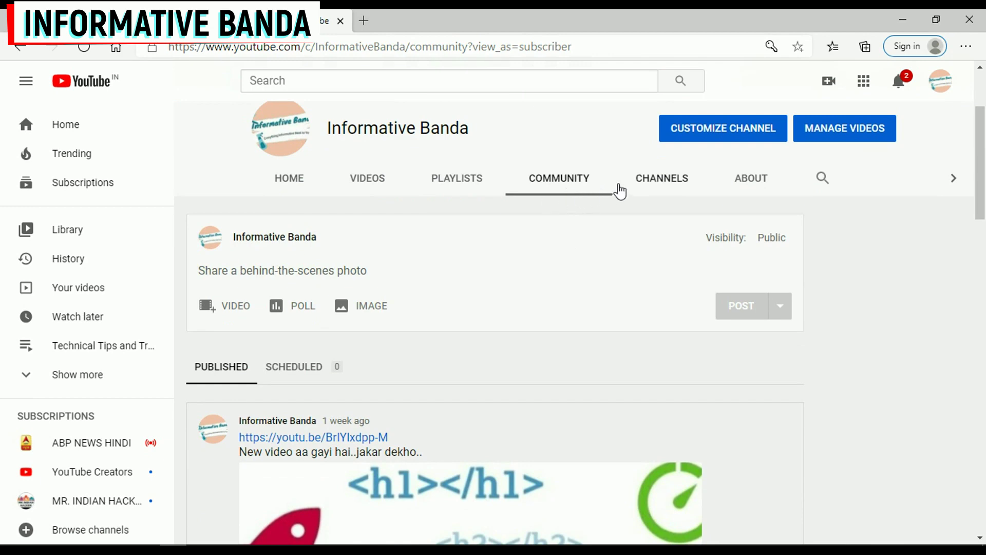
# - View the channel's Channels section, then open its About section and examine the description, details and stats
pyautogui.click(659, 180)
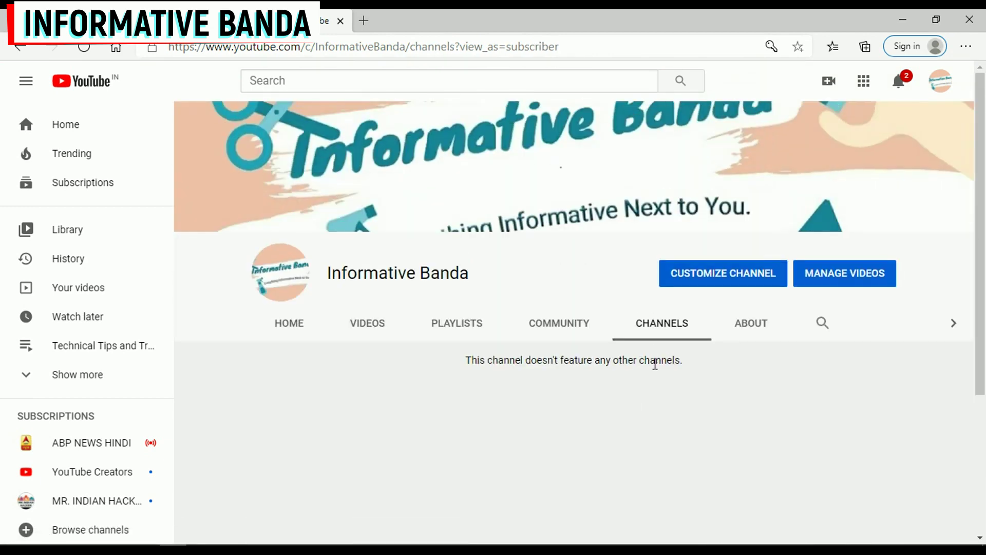
pyautogui.click(744, 178)
pyautogui.scroll(-4, 529, 436)
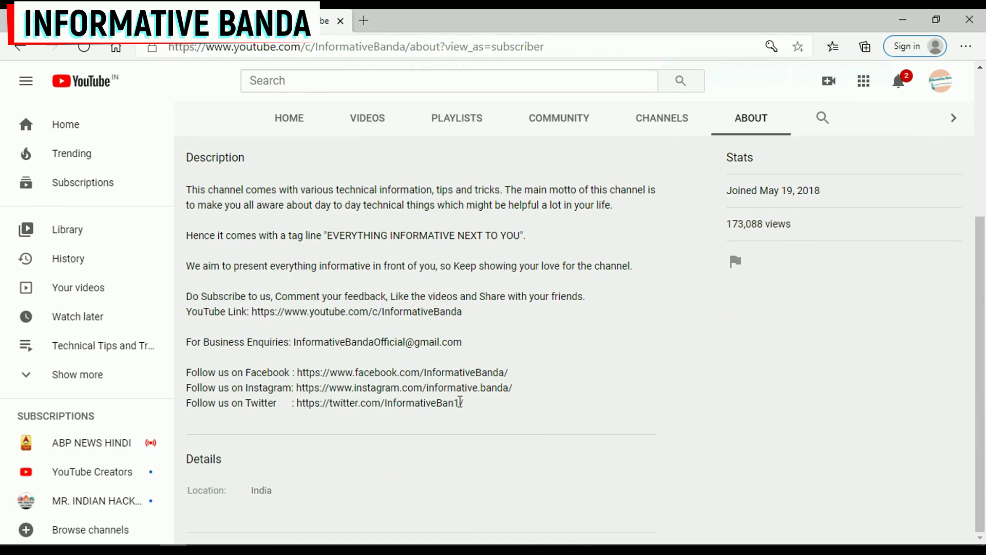
pyautogui.scroll(4, 461, 395)
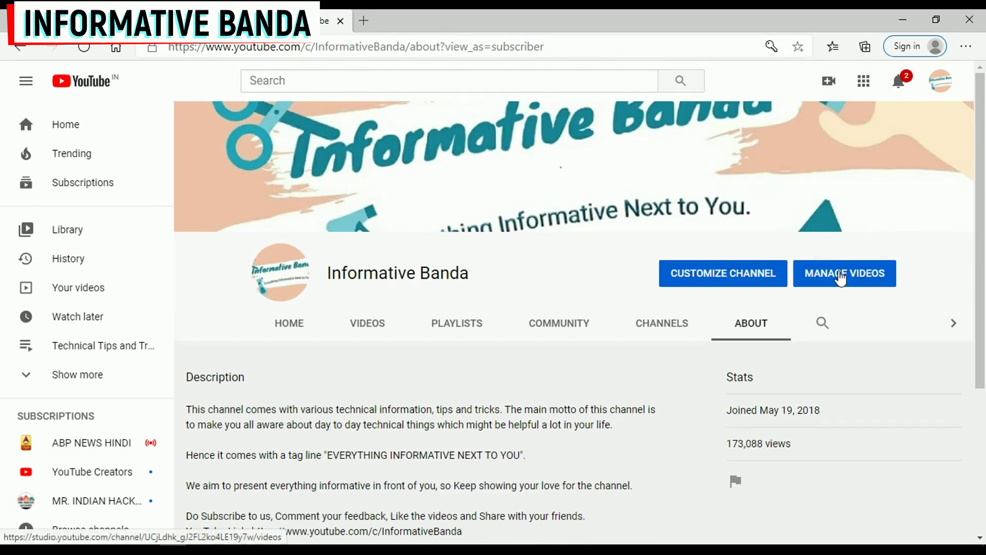
# - Open YouTube Studio for the channel and examine the dashboard's latest video performance, channel analytics, top videos and latest comments
pyautogui.click(941, 81)
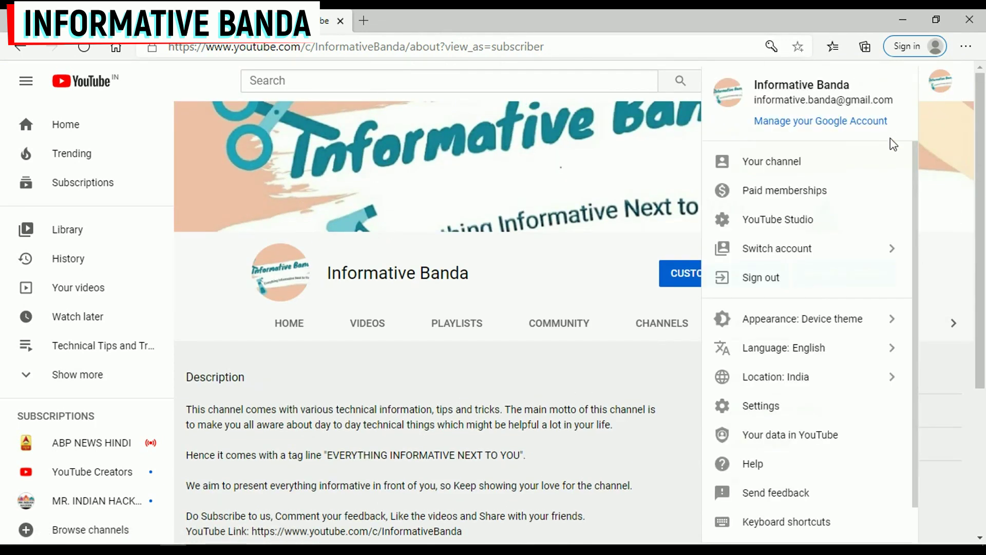
pyautogui.click(778, 226)
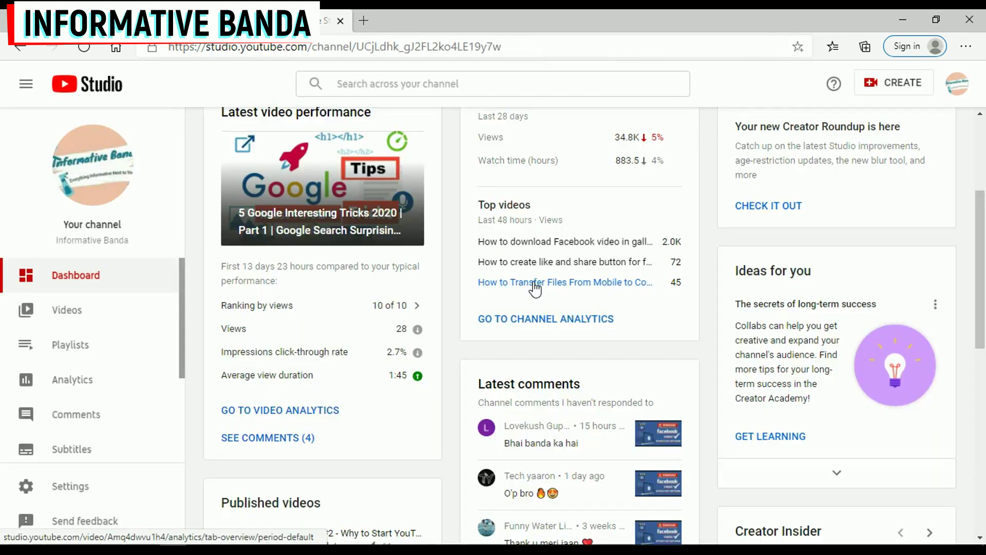
pyautogui.scroll(3, 532, 285)
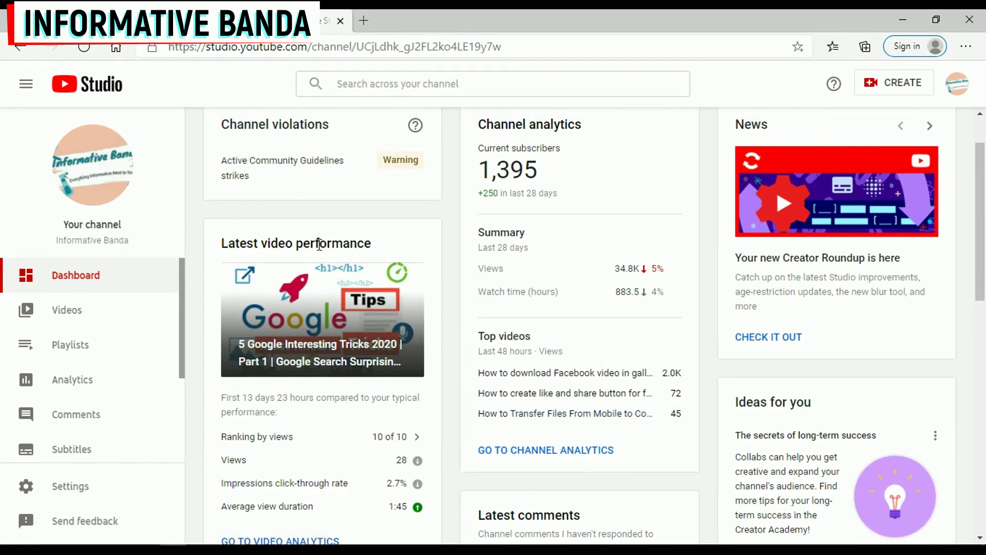
pyautogui.scroll(-3, 375, 364)
pyautogui.scroll(2, 359, 352)
pyautogui.scroll(2, 356, 352)
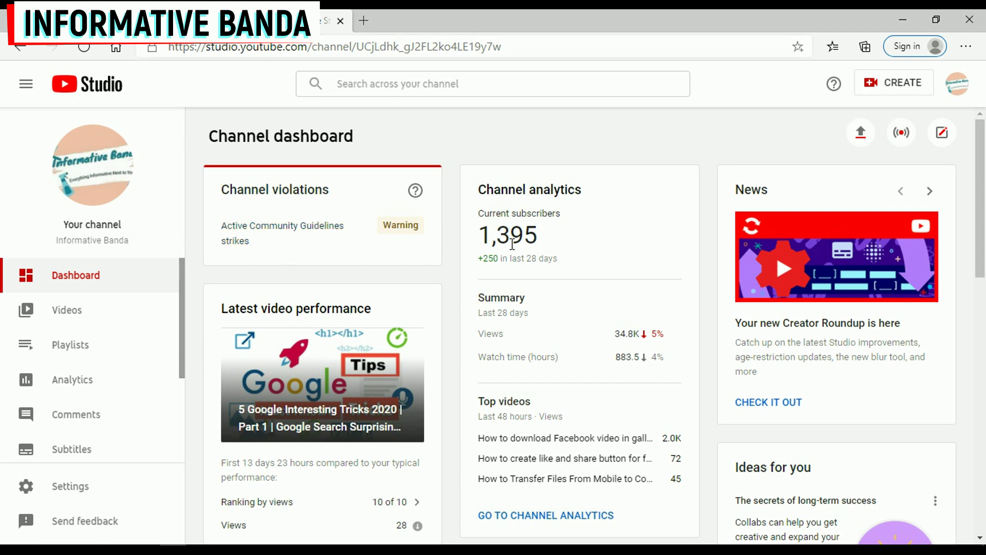
pyautogui.scroll(-1, 641, 249)
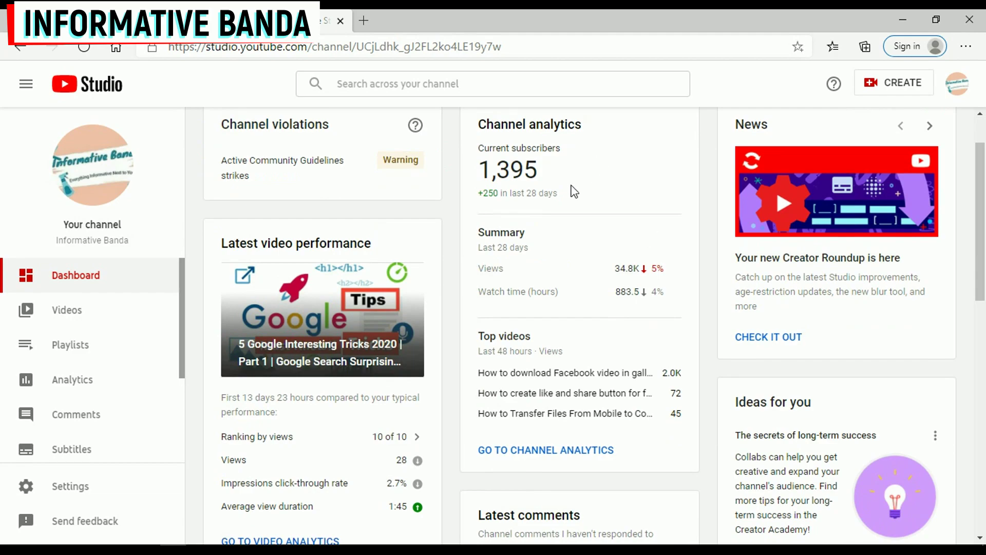
pyautogui.scroll(-4, 568, 187)
pyautogui.scroll(4, 642, 206)
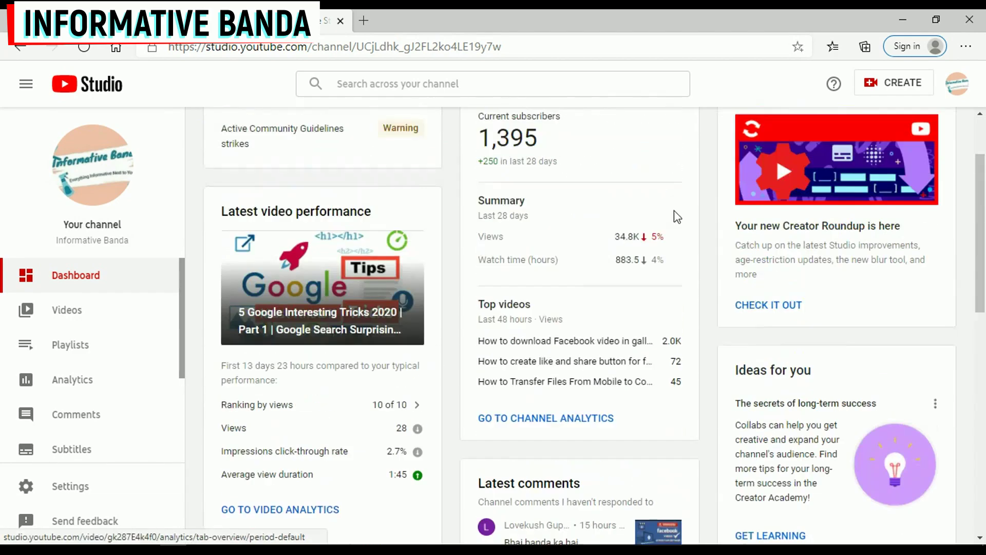